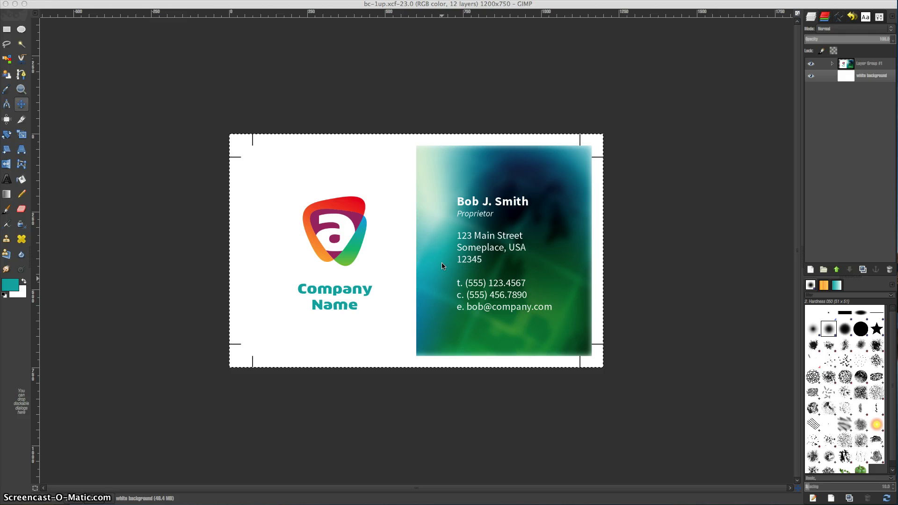
# Step: Link every sub-layer of Layer Group #1 via the chain column, then collapse the group
pyautogui.click(470, 252)
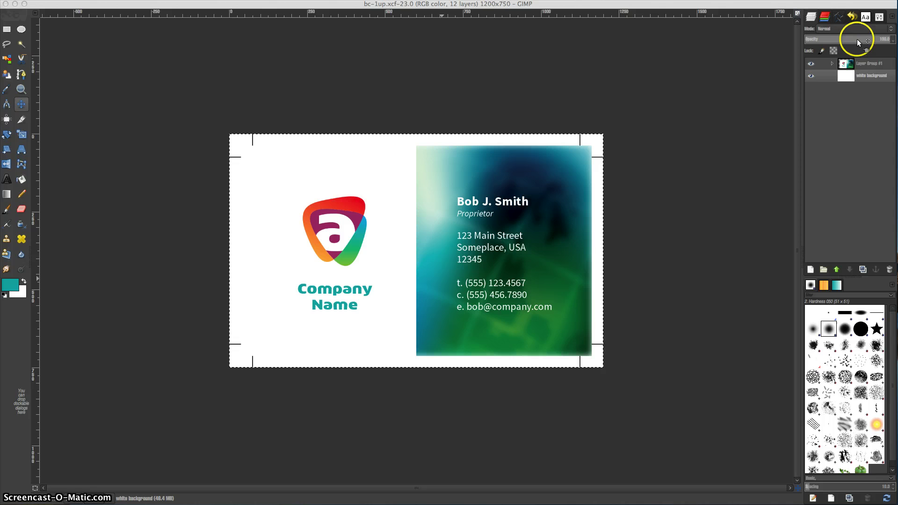
pyautogui.click(815, 21)
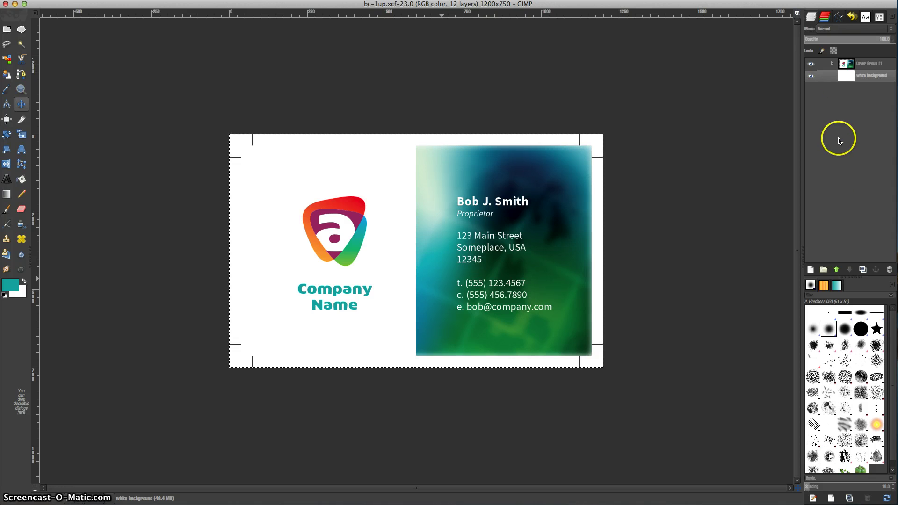
pyautogui.click(810, 17)
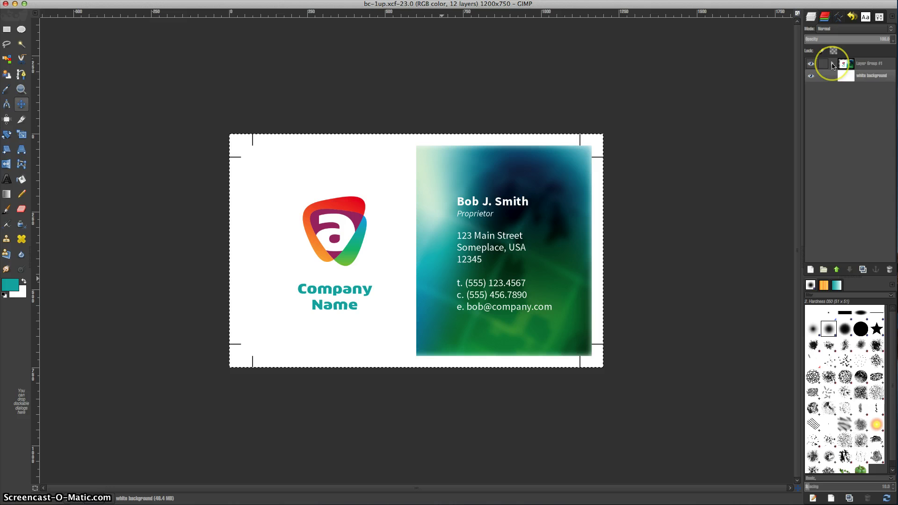
pyautogui.click(833, 65)
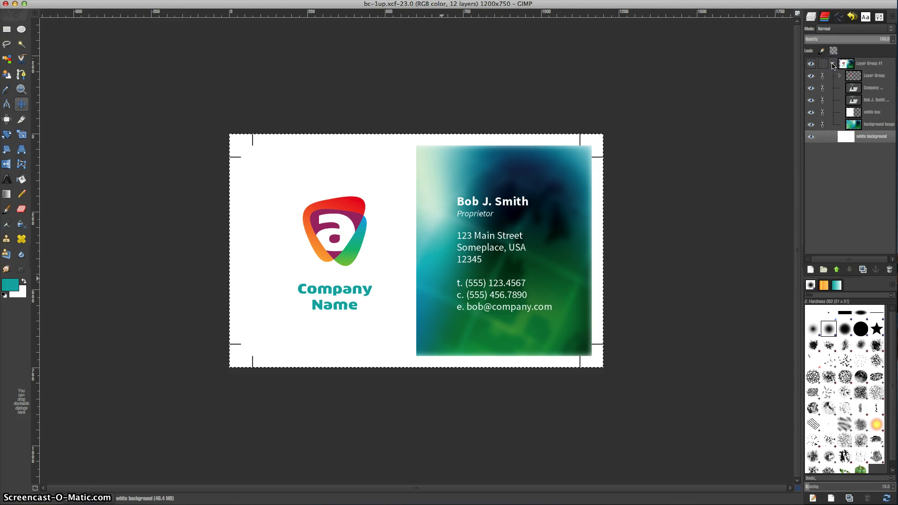
pyautogui.click(824, 75)
pyautogui.moveTo(824, 75)
pyautogui.mouseDown()
pyautogui.moveTo(821, 125)
pyautogui.moveTo(875, 124)
pyautogui.moveTo(877, 79)
pyautogui.mouseUp()
pyautogui.moveTo(877, 80); pyautogui.dragTo(828, 68)
# Step: With the Text tool, select the letter 'a' in the logo text
pyautogui.click(7, 180)
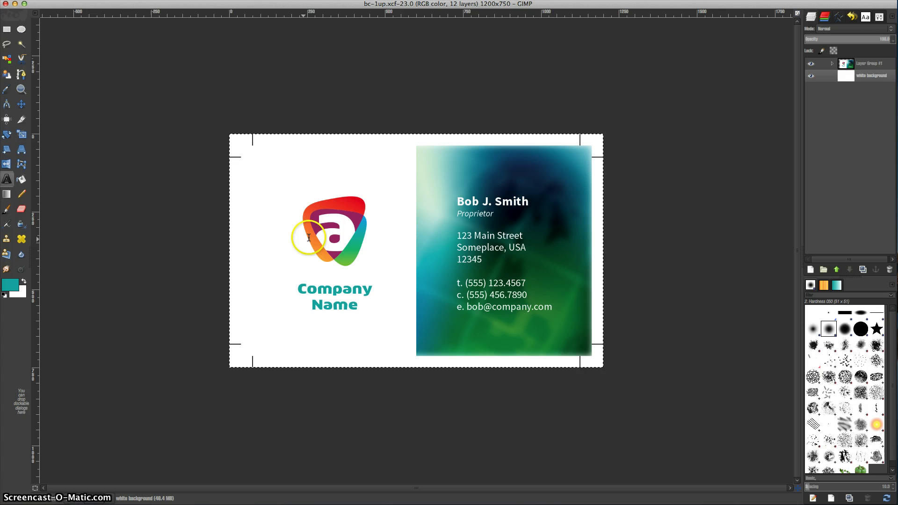
pyautogui.click(341, 230)
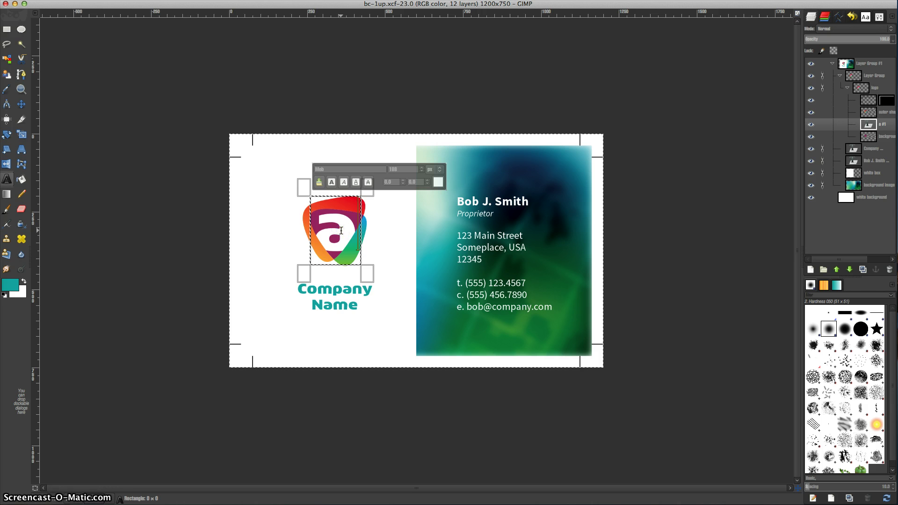
pyautogui.doubleClick(330, 233)
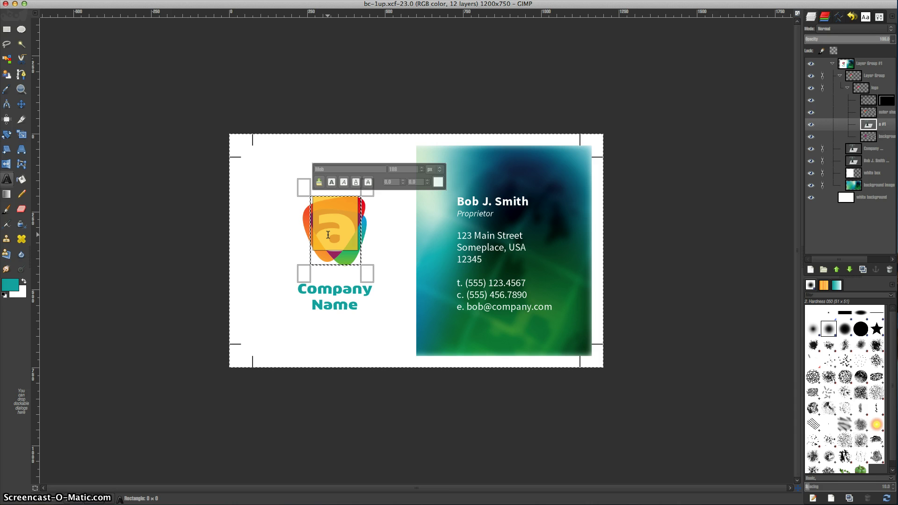
pyautogui.press('BackSpace')
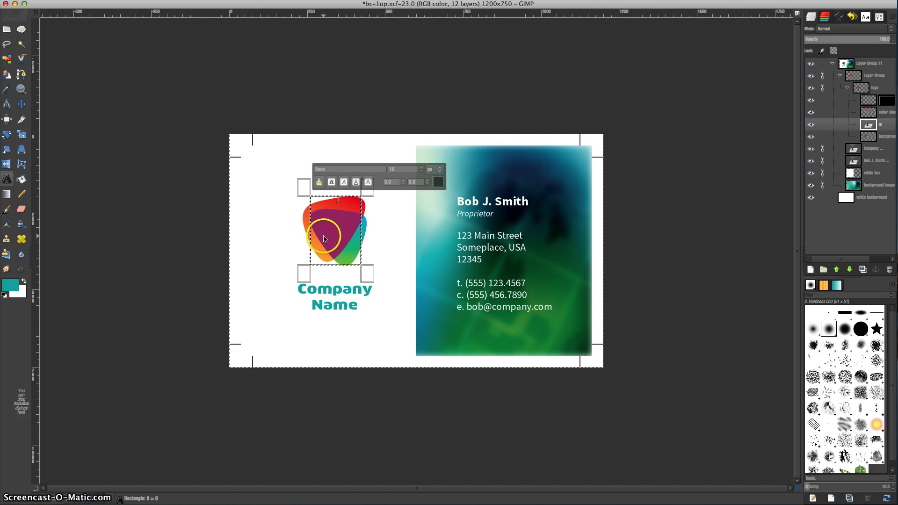
pyautogui.hotkey('ctrl', 'z')
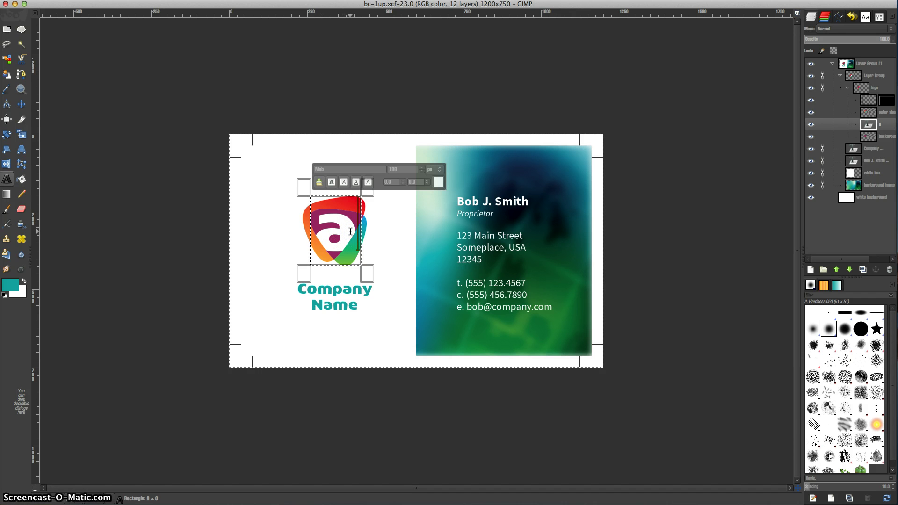
# Step: Replace the logo letter with 'm' and nudge it down a few pixels with the Move tool
pyautogui.write('n')
pyautogui.click(350, 231)
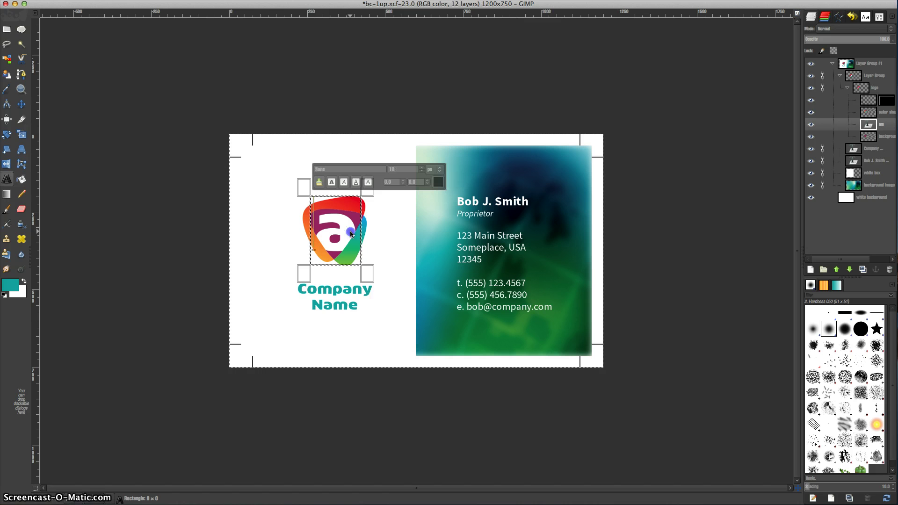
pyautogui.click(350, 231)
pyautogui.click(351, 233)
pyautogui.click(351, 233)
pyautogui.click(352, 233)
pyautogui.click(351, 234)
pyautogui.click(352, 233)
pyautogui.write('m')
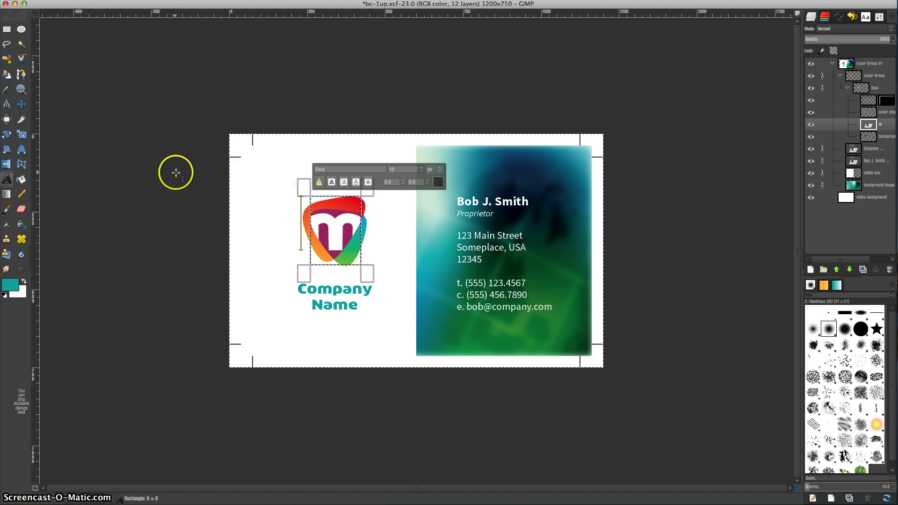
pyautogui.click(21, 104)
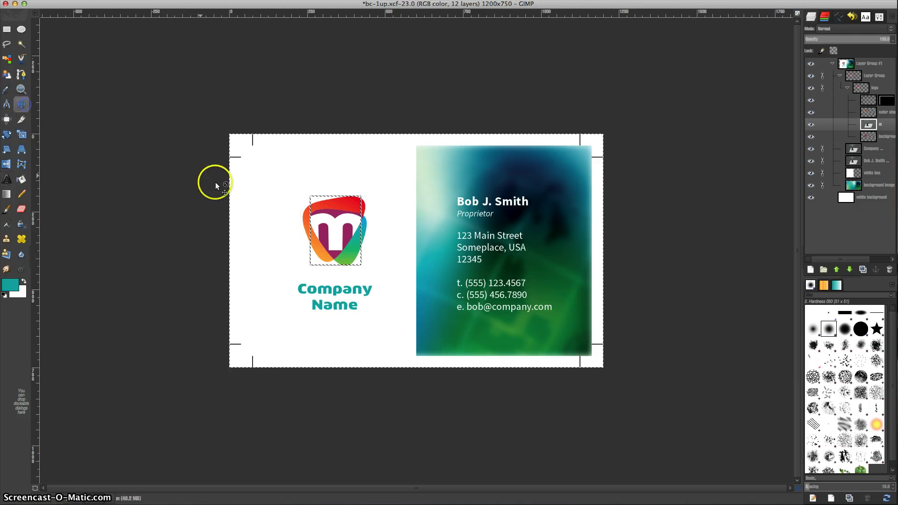
pyautogui.press('Down')
pyautogui.press('Down')
pyautogui.press('Down')
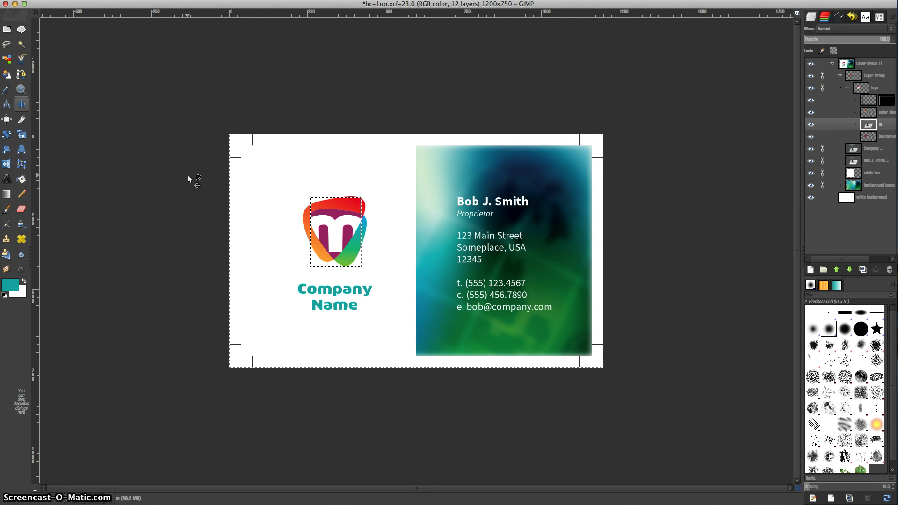
# Step: Replace 'Company' with 'Marvs' in the company name text
pyautogui.press('t')
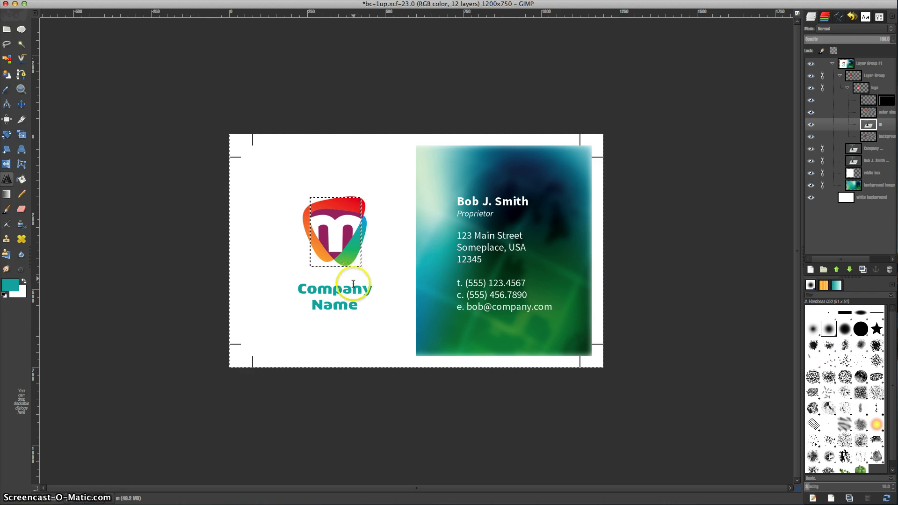
pyautogui.moveTo(305, 288); pyautogui.dragTo(373, 289)
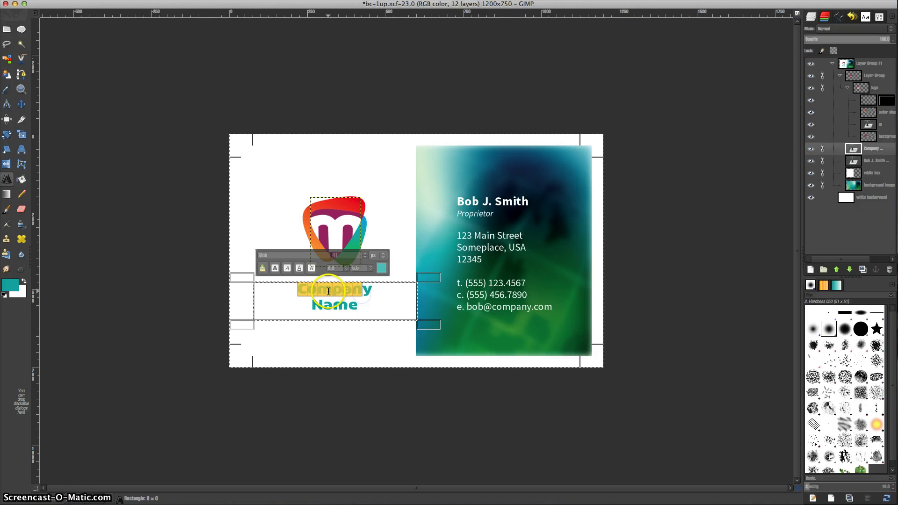
pyautogui.click(307, 289)
pyautogui.click(298, 288)
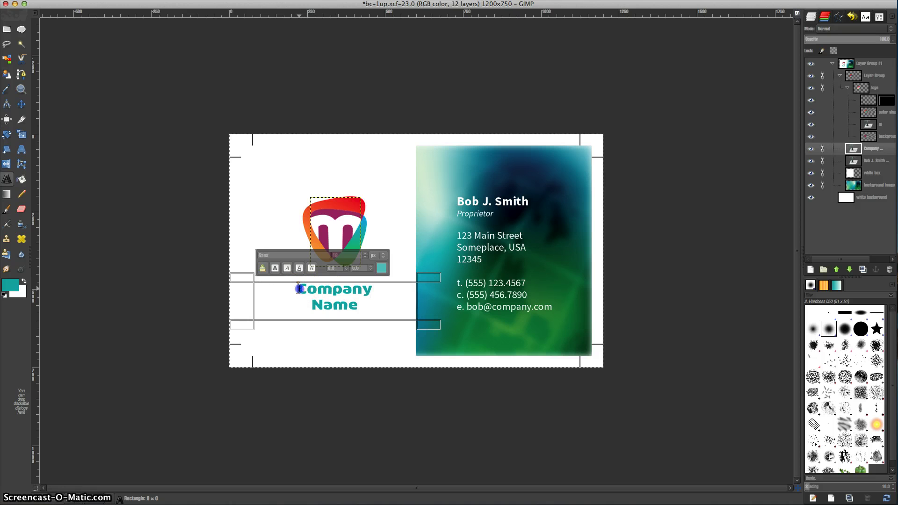
pyautogui.click(298, 290)
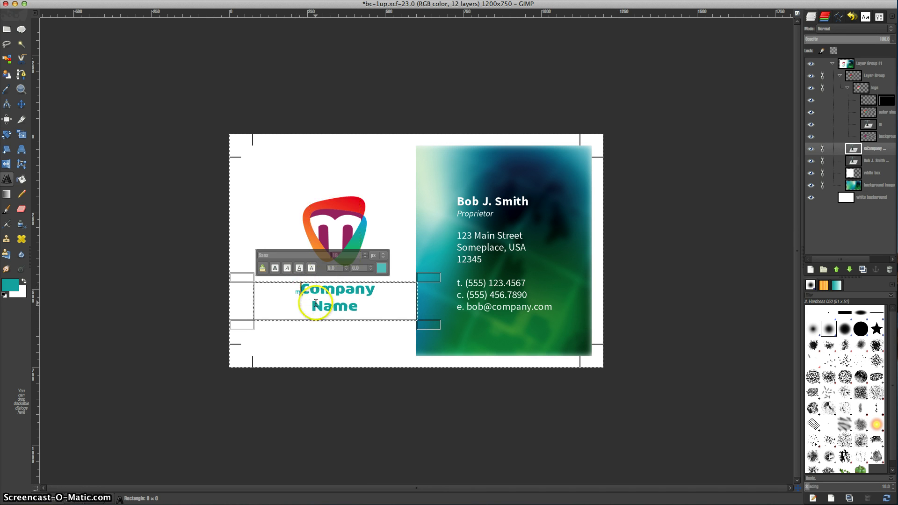
pyautogui.click(298, 289)
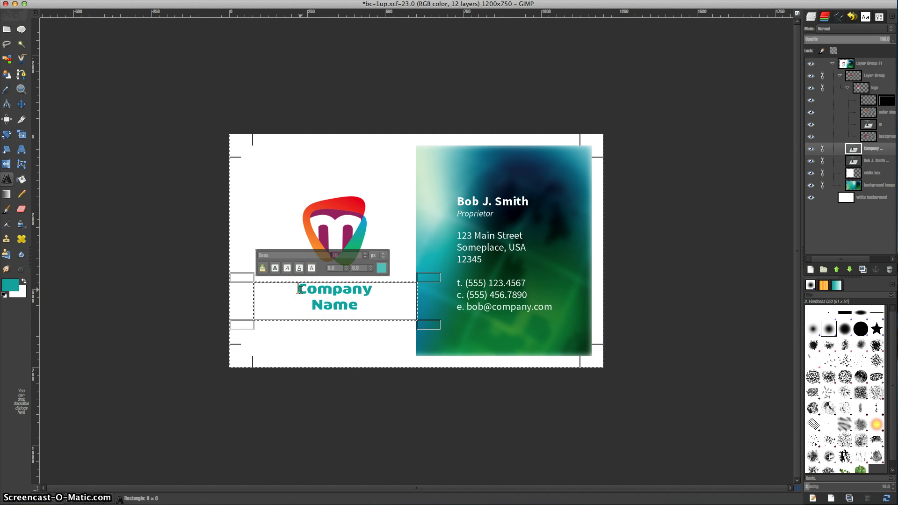
pyautogui.moveTo(303, 288); pyautogui.dragTo(369, 289)
pyautogui.write('Marv')
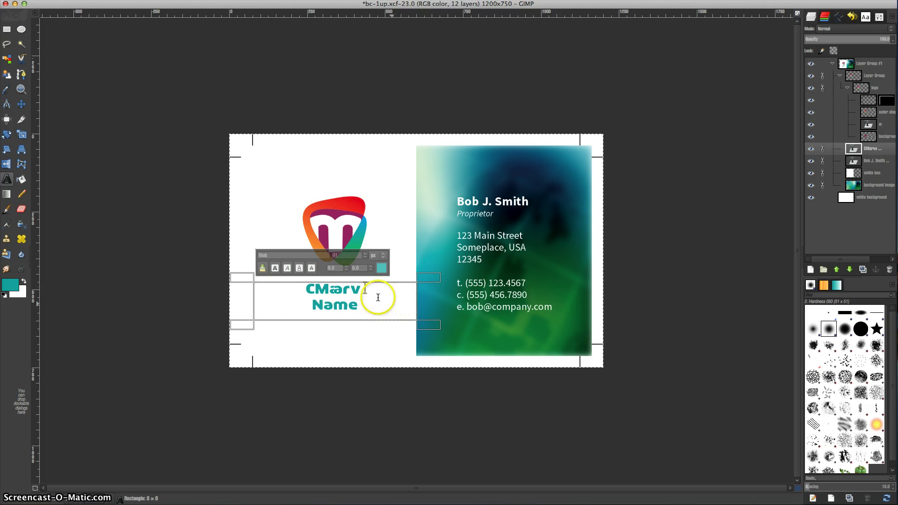
pyautogui.write('s')
pyautogui.click(313, 290)
pyautogui.press('BackSpace')
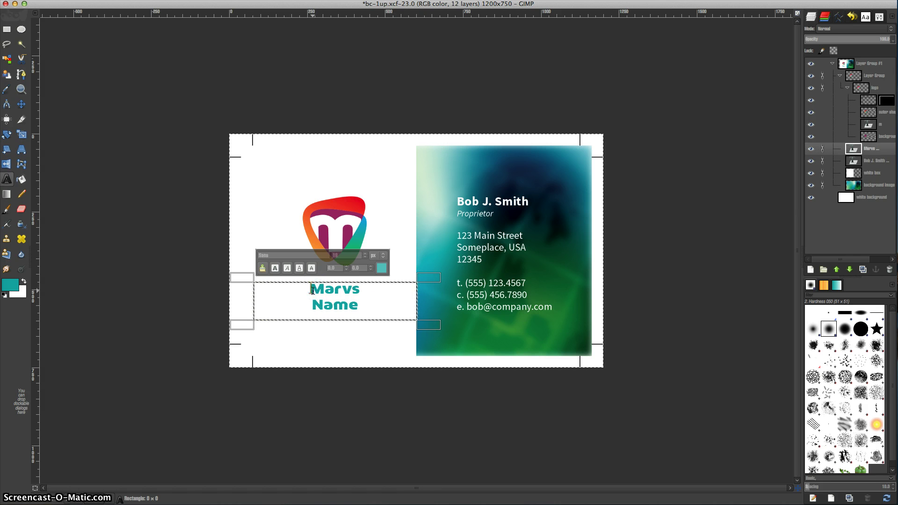
# Step: Replace 'Name' with 'Marketing', then pick the Move tool and the white background layer
pyautogui.moveTo(313, 302); pyautogui.dragTo(360, 304)
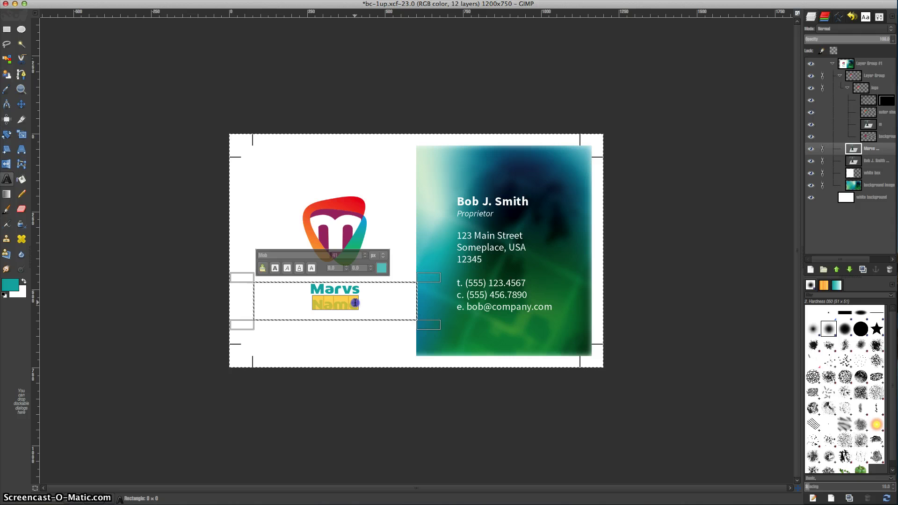
pyautogui.write('Mar')
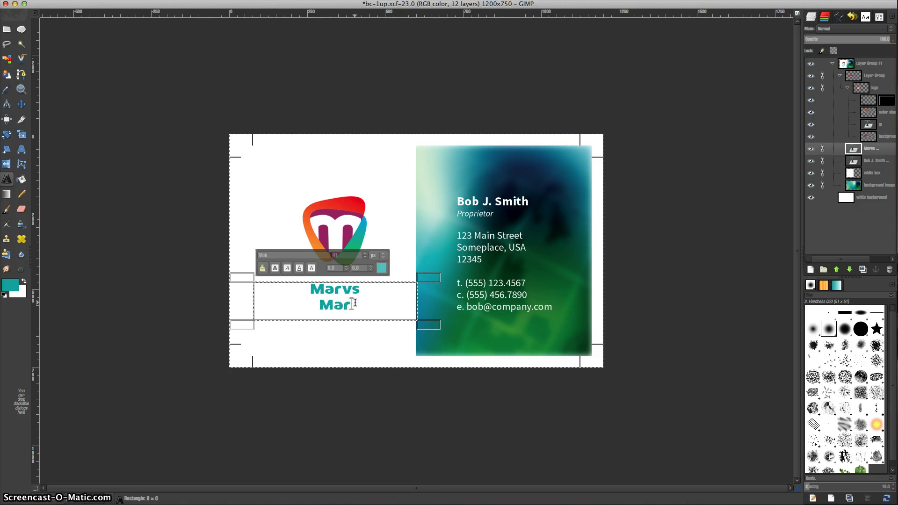
pyautogui.write('keting')
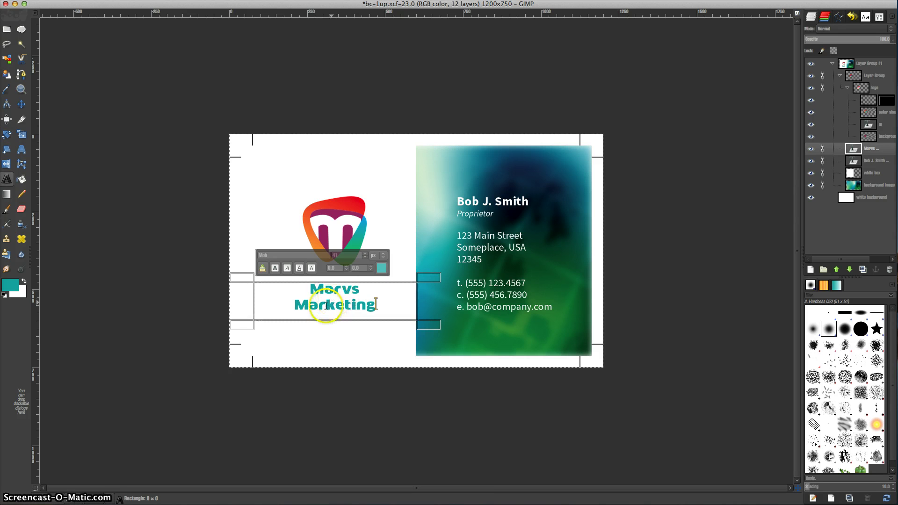
pyautogui.click(296, 303)
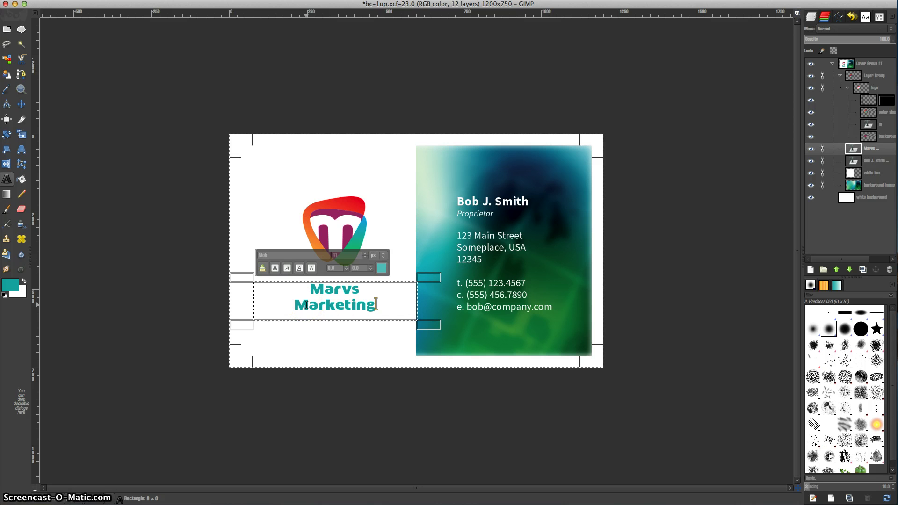
pyautogui.click(310, 289)
pyautogui.click(25, 109)
pyautogui.click(866, 198)
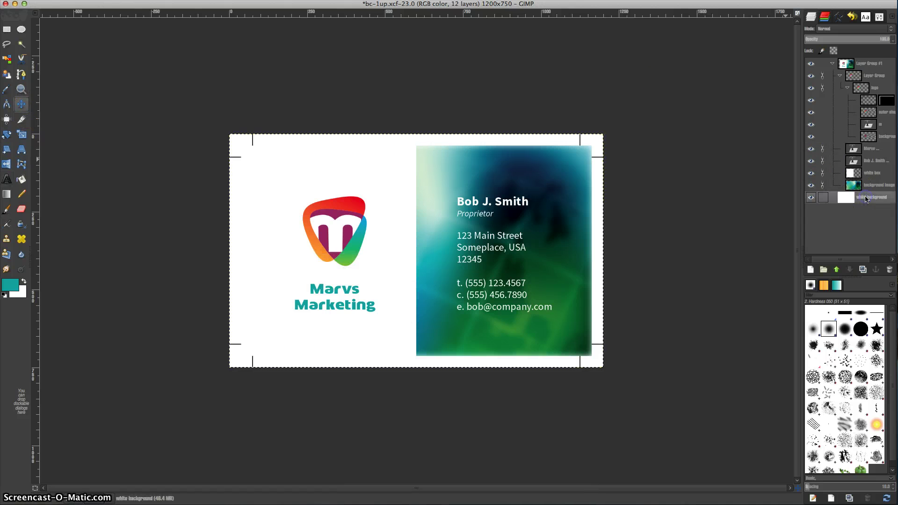
# Step: Type the new first name in the cardholder's name line, delete the stray leading letter, and finish editing
pyautogui.click(685, 244)
pyautogui.press('t')
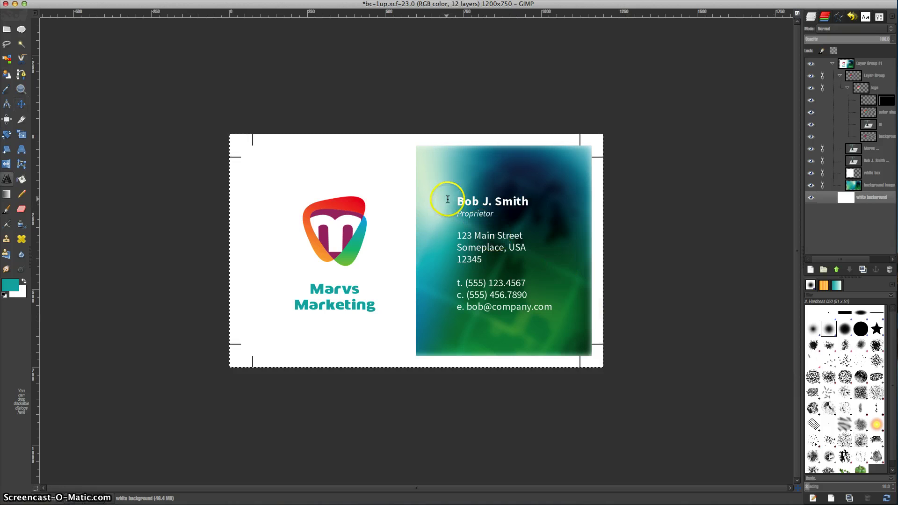
pyautogui.click(459, 201)
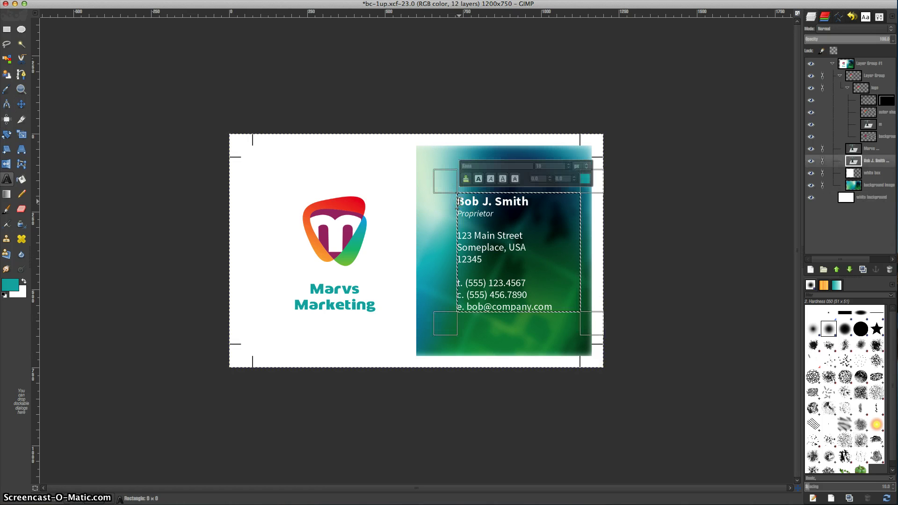
pyautogui.click(460, 201)
pyautogui.moveTo(464, 202); pyautogui.dragTo(477, 201)
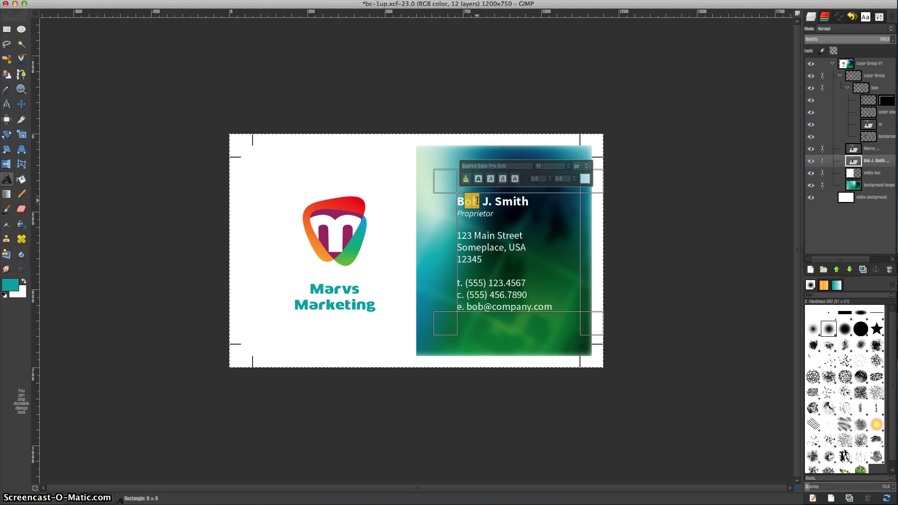
pyautogui.write('Marv')
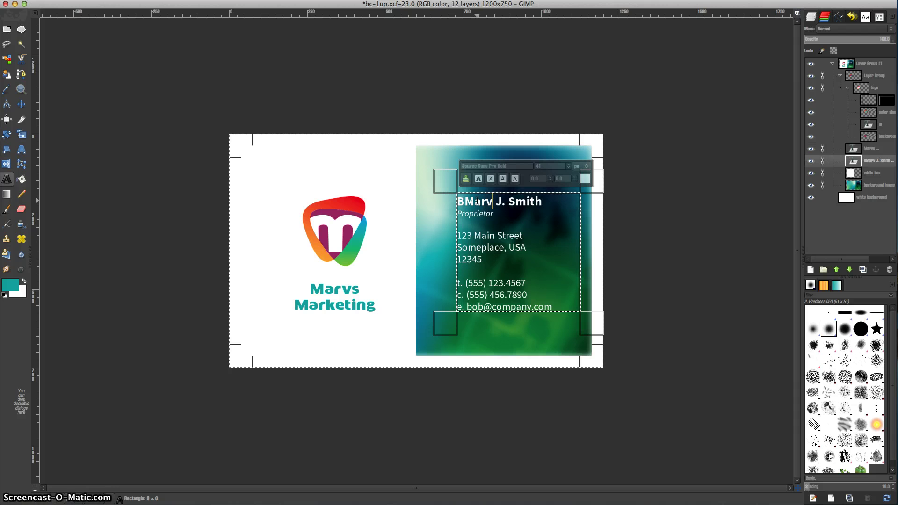
pyautogui.click(465, 202)
pyautogui.press('BackSpace')
pyautogui.click(461, 215)
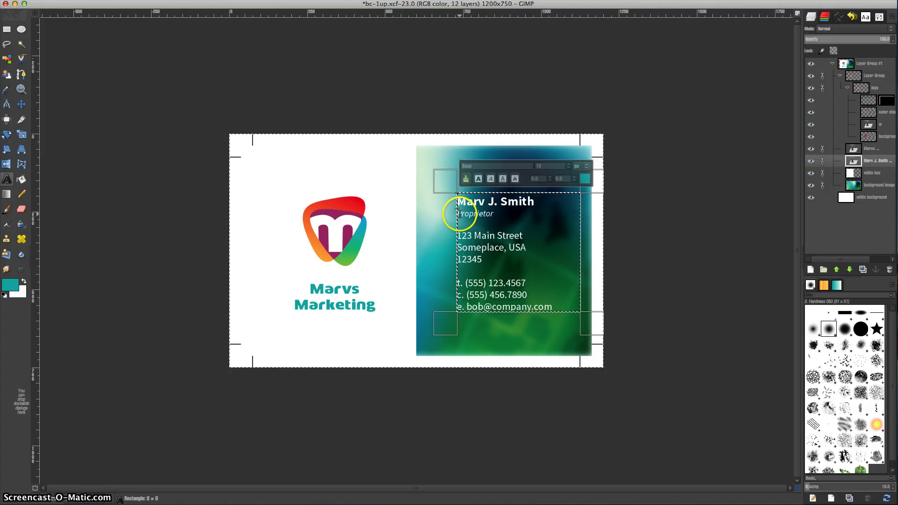
pyautogui.click(135, 172)
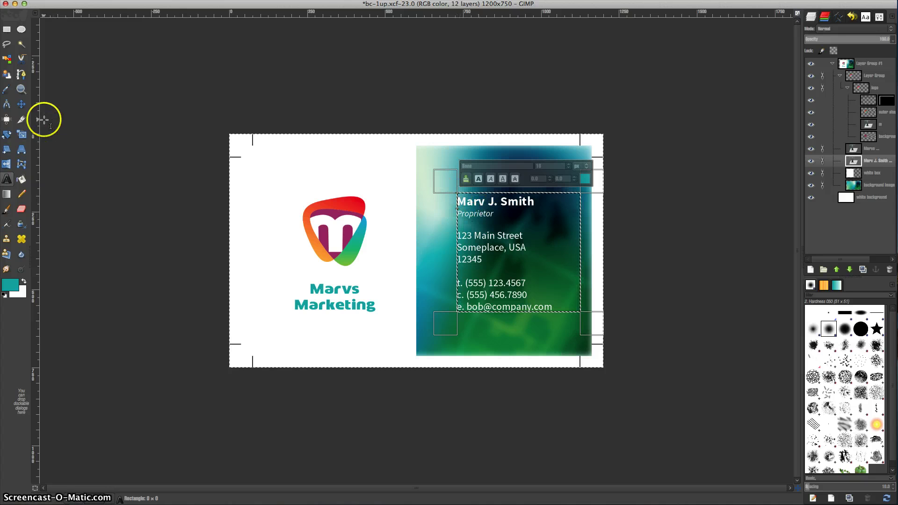
pyautogui.click(21, 104)
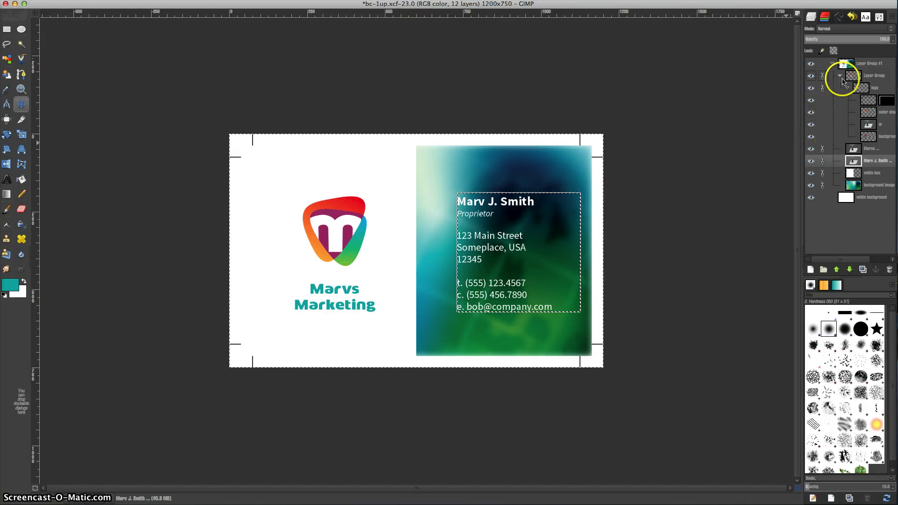
# Step: Collapse Layer Group #1 and enter a canvas size of 8 × 10 inches in Canvas Size
pyautogui.click(833, 64)
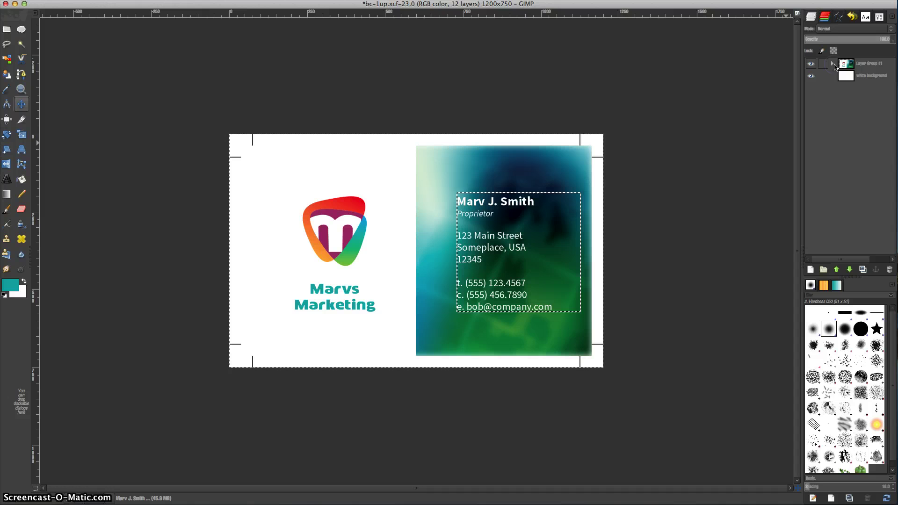
pyautogui.click(851, 65)
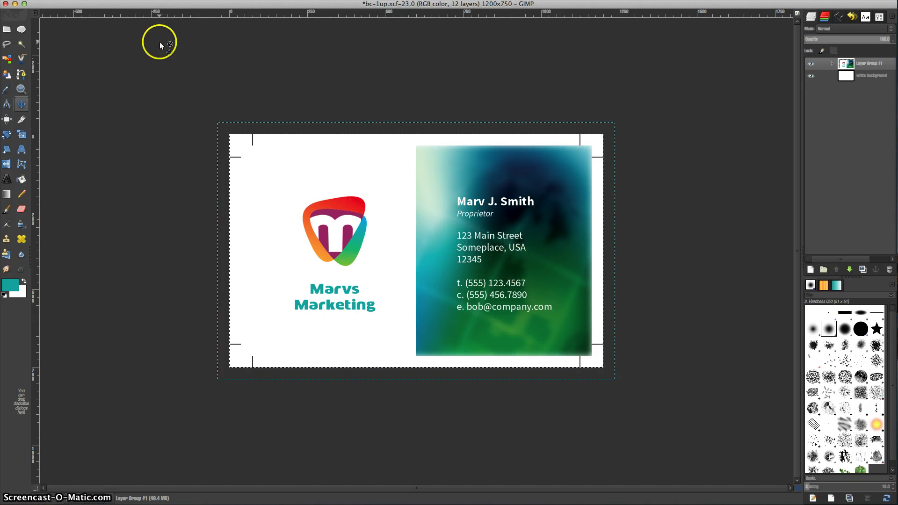
pyautogui.click(155, 0)
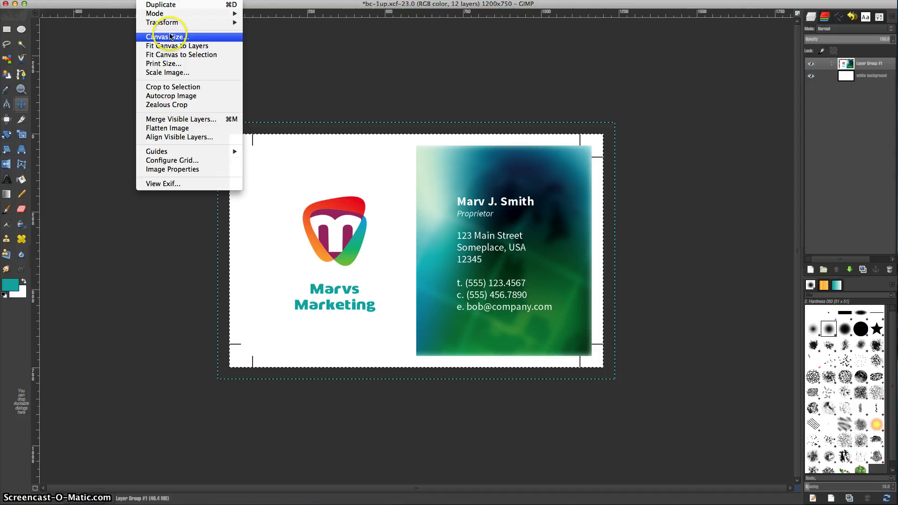
pyautogui.click(169, 37)
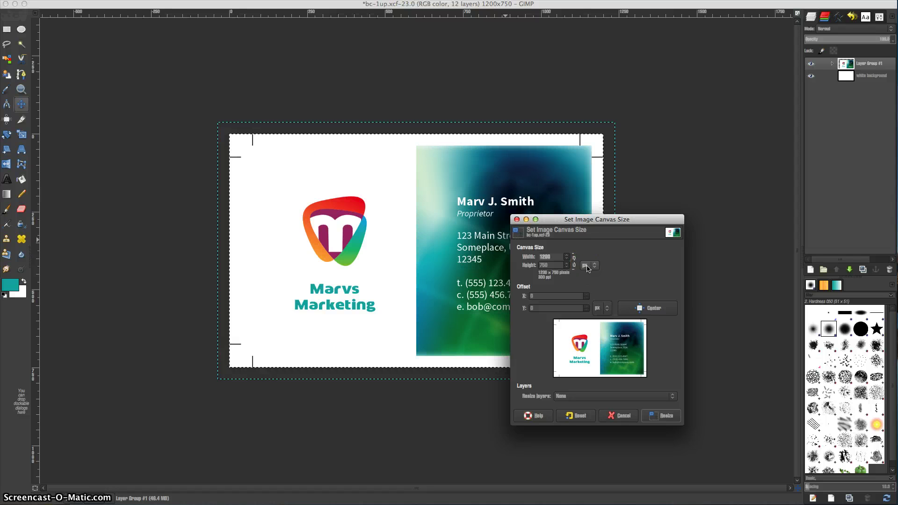
pyautogui.click(587, 268)
pyautogui.click(594, 281)
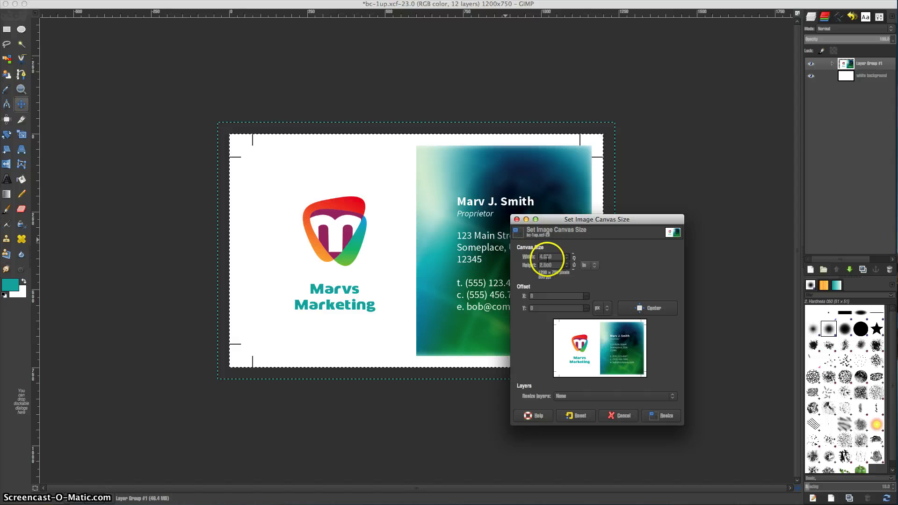
pyautogui.doubleClick(547, 258)
pyautogui.press('BackSpace')
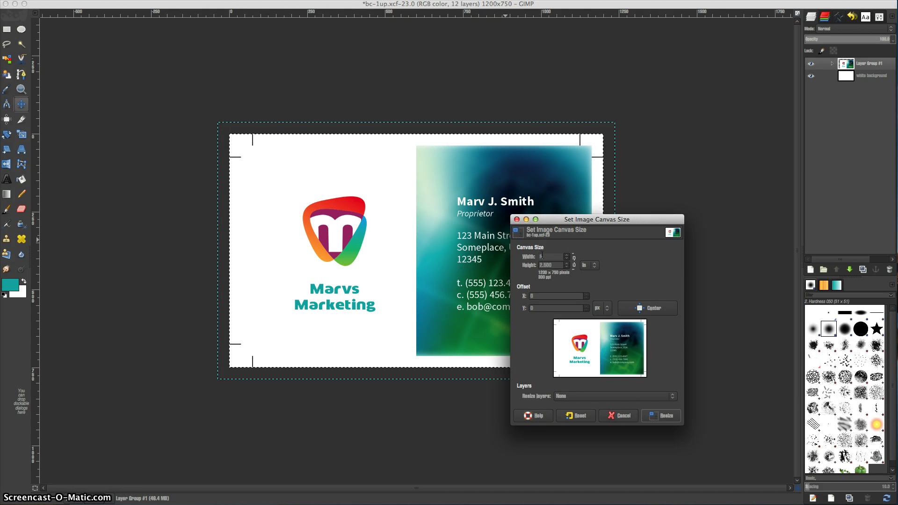
pyautogui.write('8')
pyautogui.press('Tab')
pyautogui.write('10')
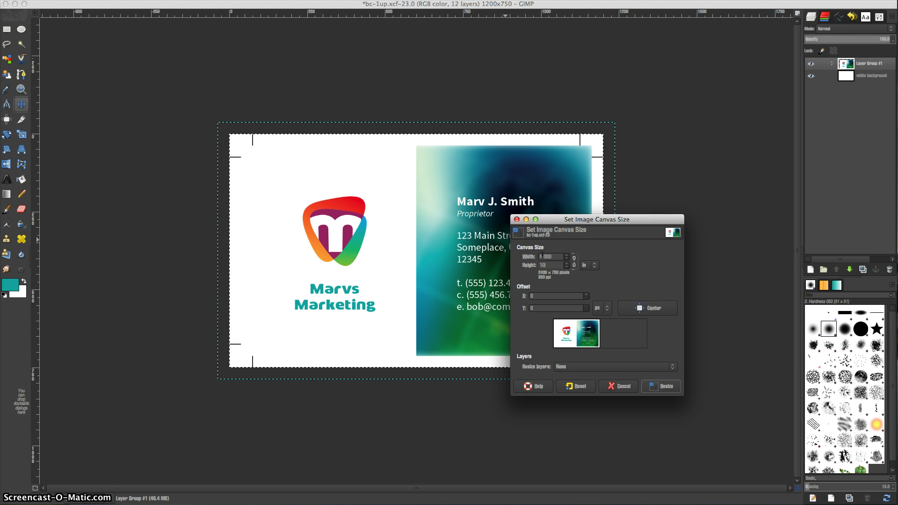
pyautogui.press('Tab')
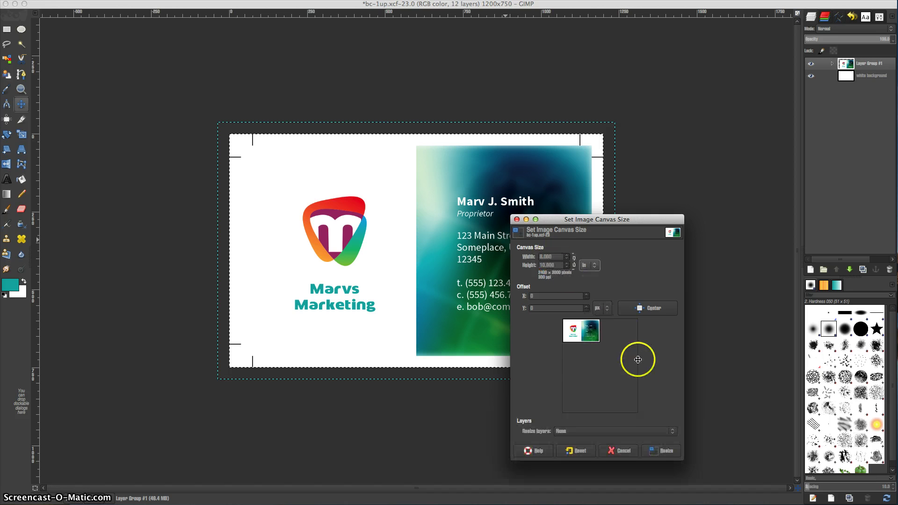
# Step: Apply the 8 × 10 inch canvas resize, zoom out, and select the white background layer
pyautogui.click(663, 452)
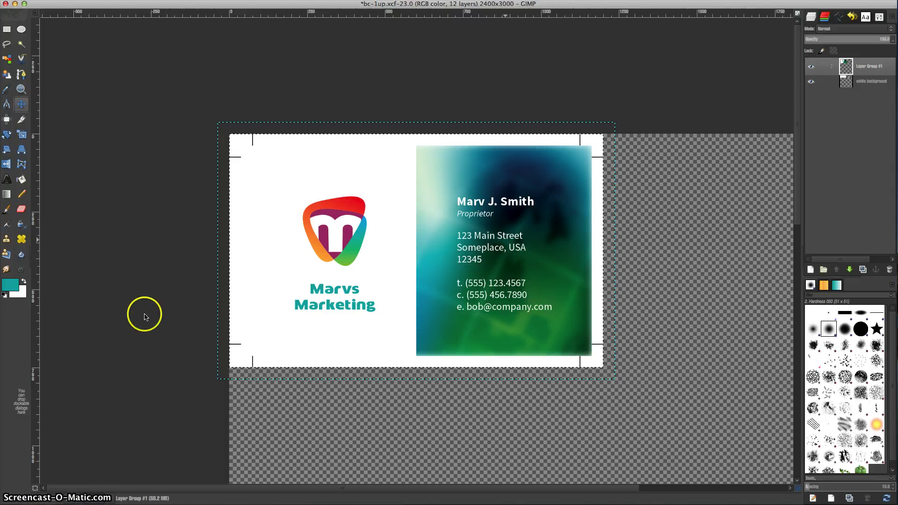
pyautogui.click(337, 202)
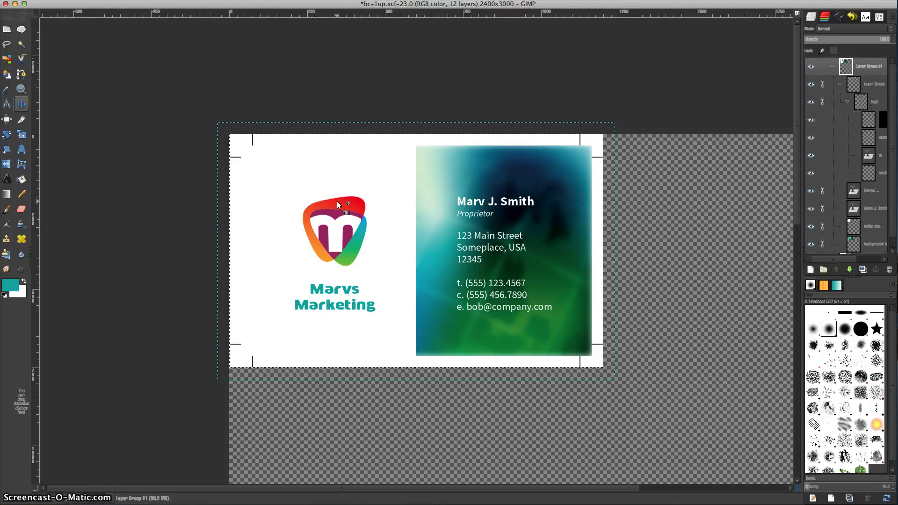
pyautogui.press('-')
pyautogui.press('-')
pyautogui.press('-')
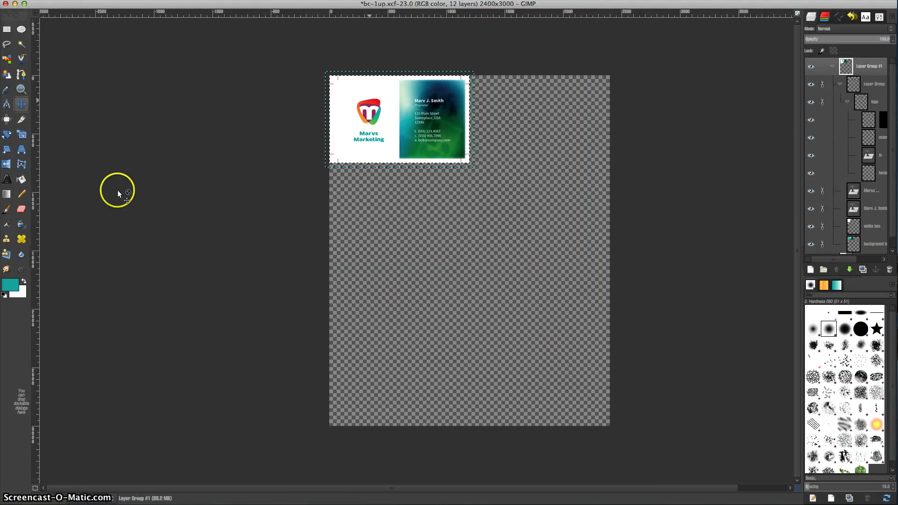
pyautogui.click(832, 68)
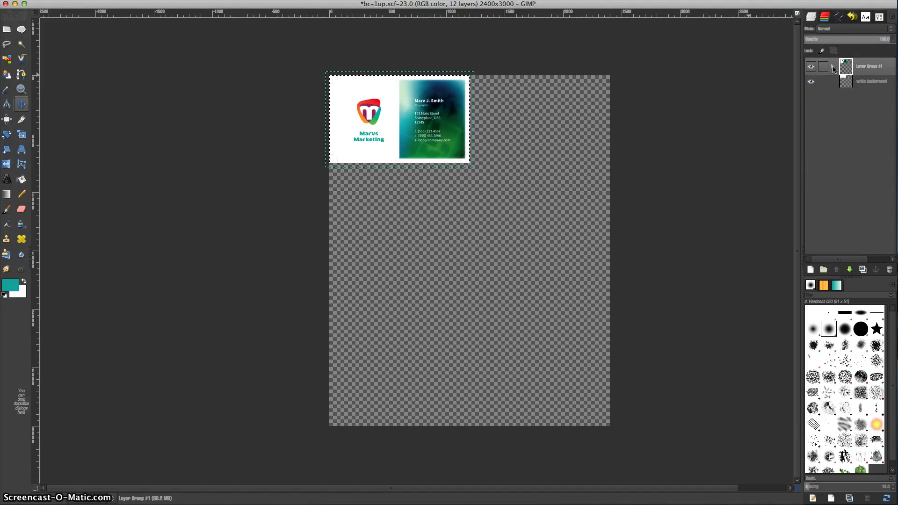
pyautogui.click(860, 83)
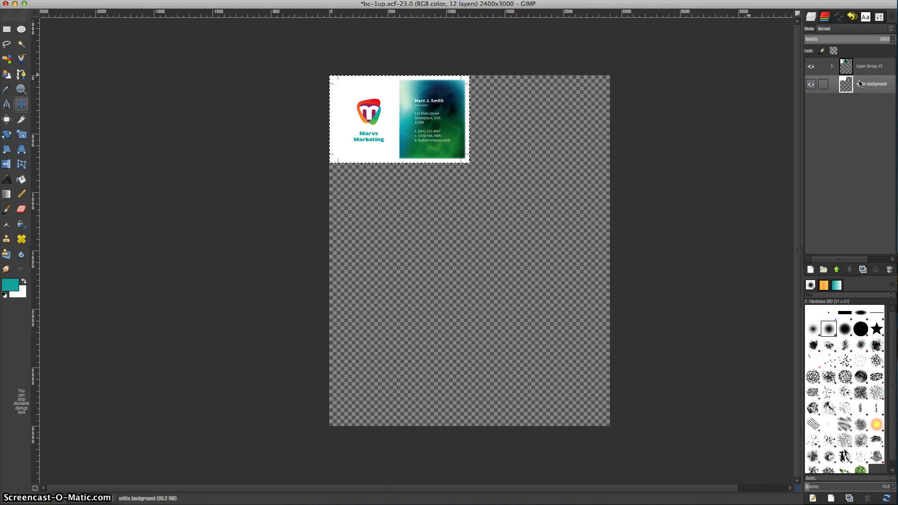
# Step: Add a new 8 × 10 inch layer with White fill
pyautogui.click(811, 270)
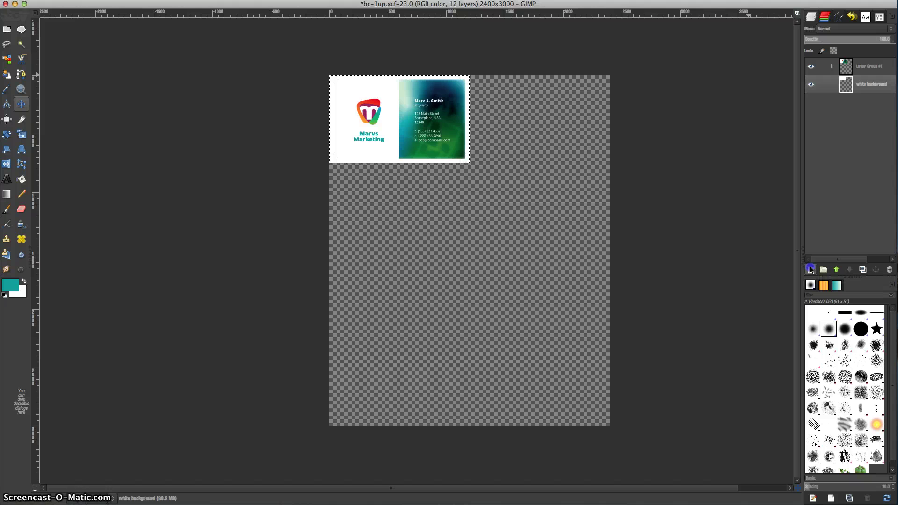
pyautogui.click(645, 306)
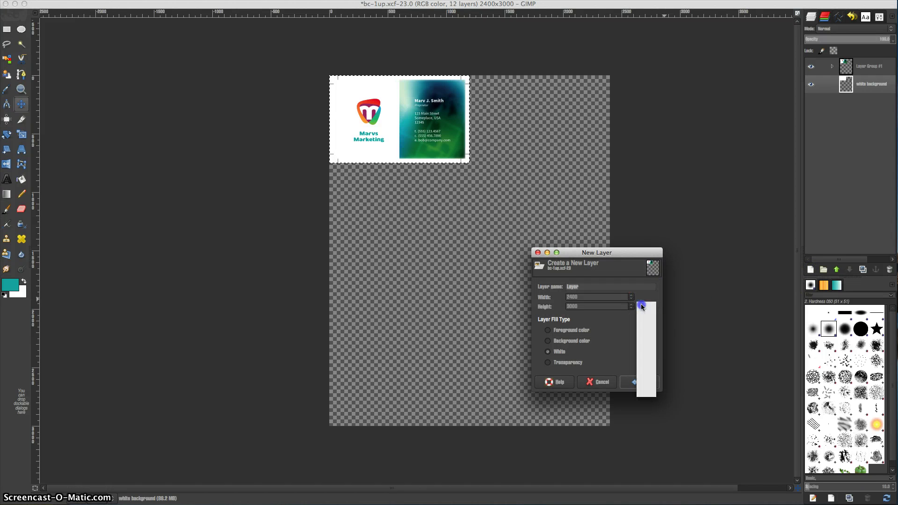
pyautogui.click(642, 318)
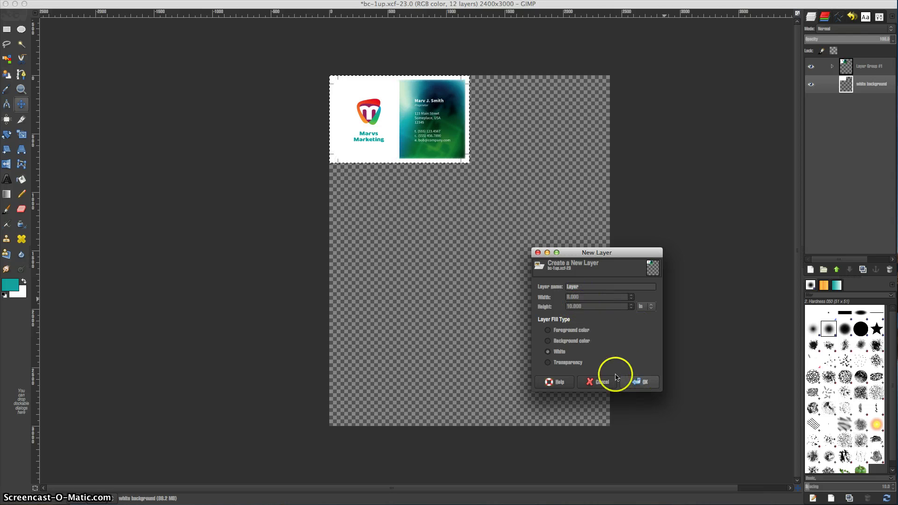
pyautogui.click(628, 380)
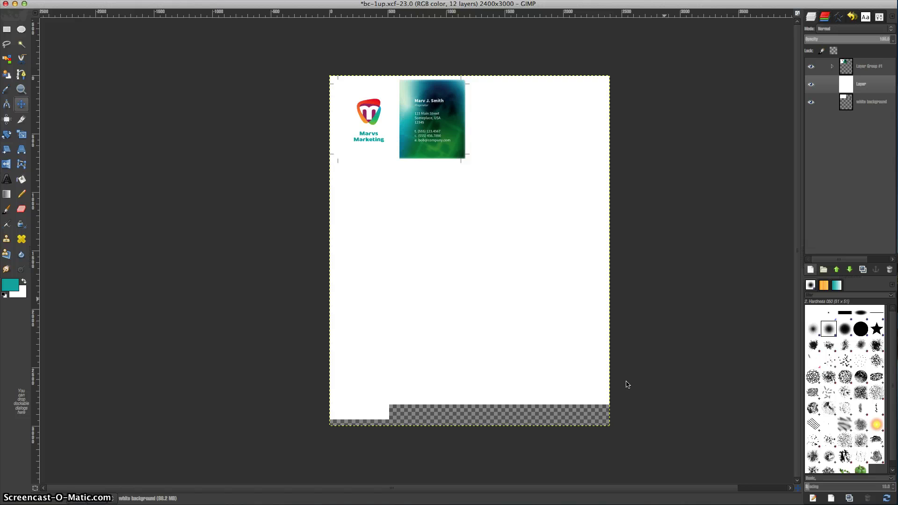
# Step: Delete the old white background layer and collapse the card group's sub-groups, leaving Layer Group #1 selected
pyautogui.click(870, 102)
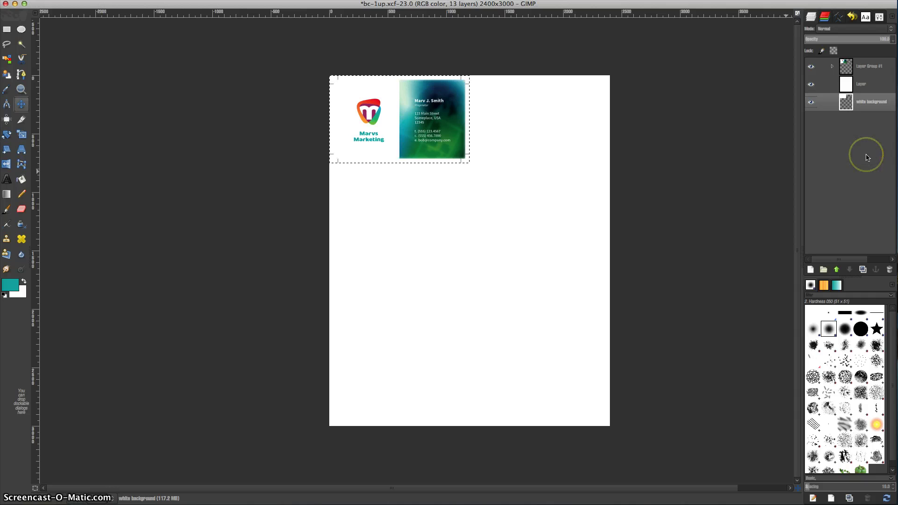
pyautogui.click(889, 270)
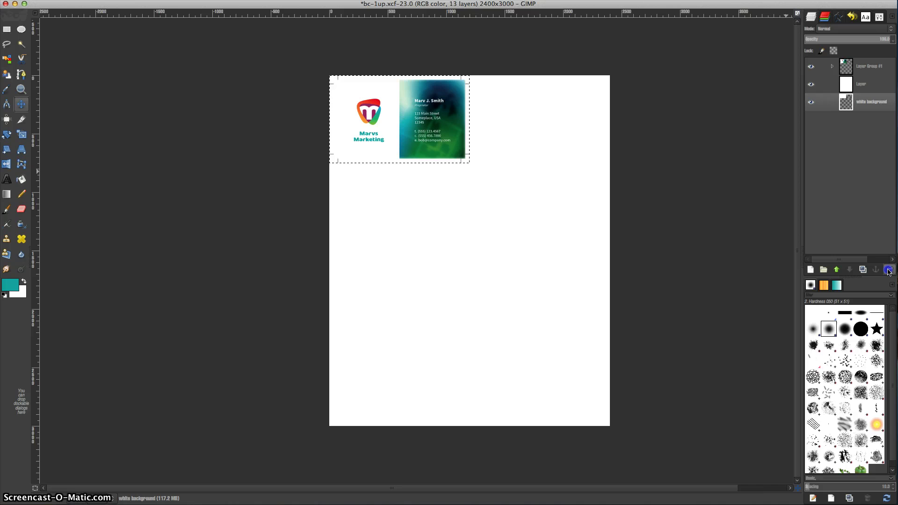
pyautogui.click(859, 69)
pyautogui.click(832, 66)
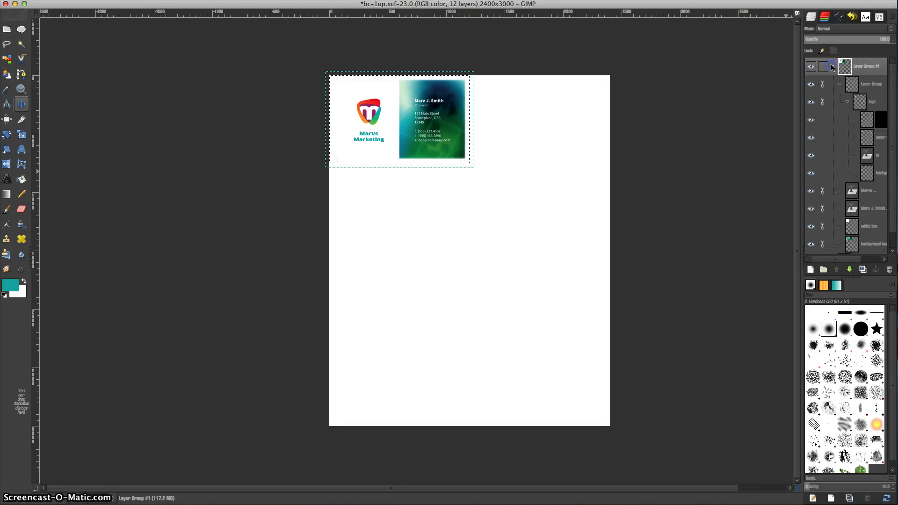
pyautogui.click(839, 85)
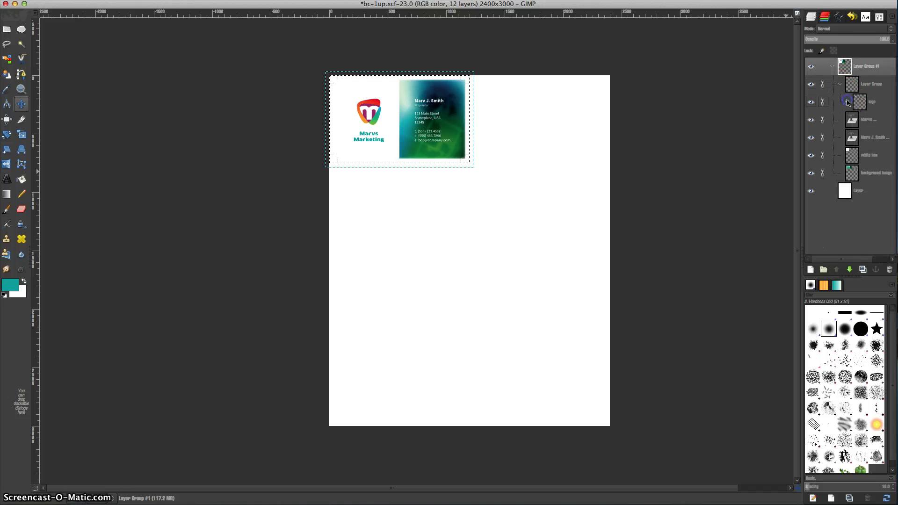
pyautogui.click(840, 85)
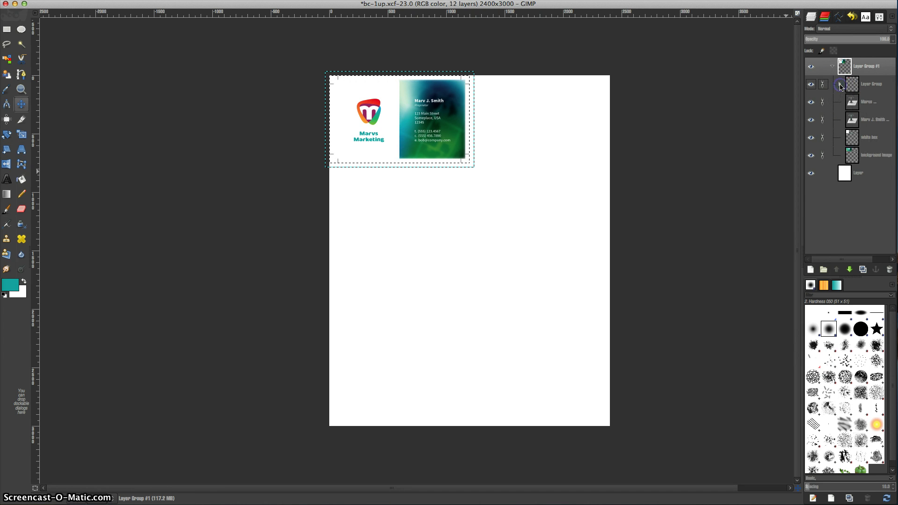
pyautogui.click(833, 66)
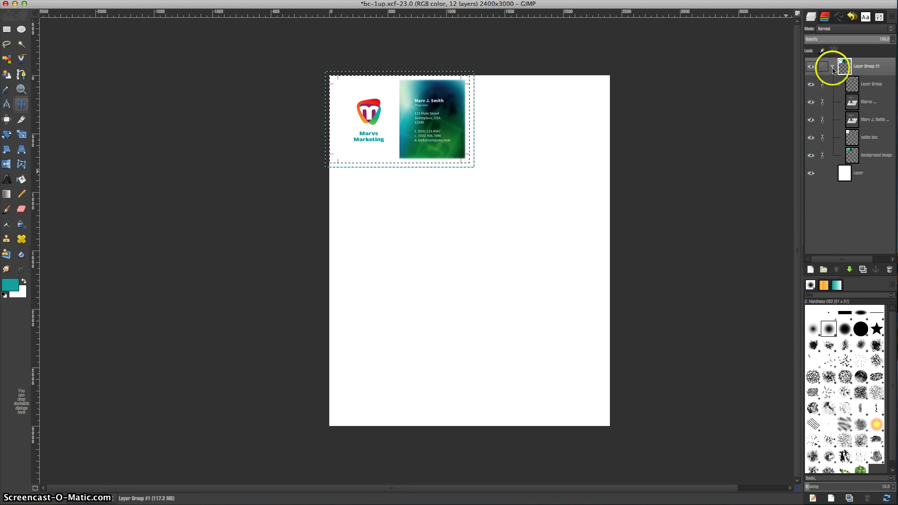
pyautogui.click(857, 68)
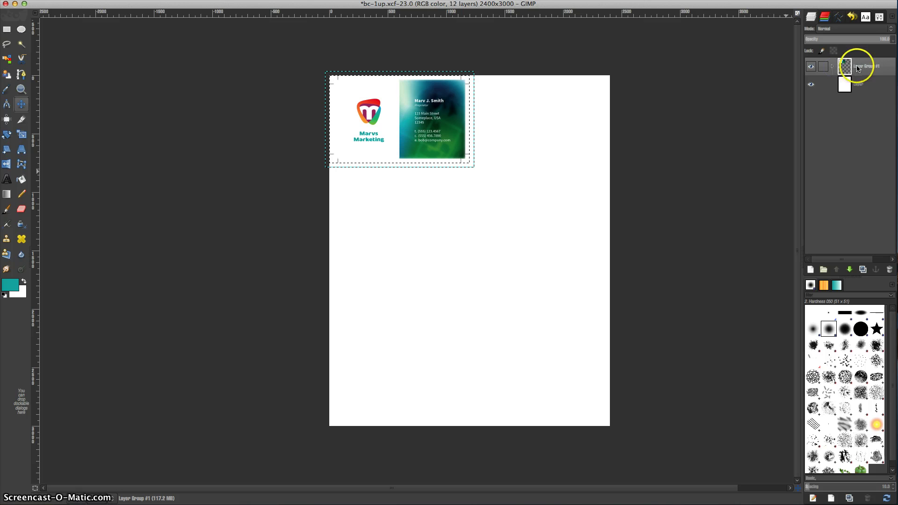
# Step: Duplicate Layer Group #1 into Layer Group #2 and try dragging the copy
pyautogui.click(863, 270)
pyautogui.click(843, 184)
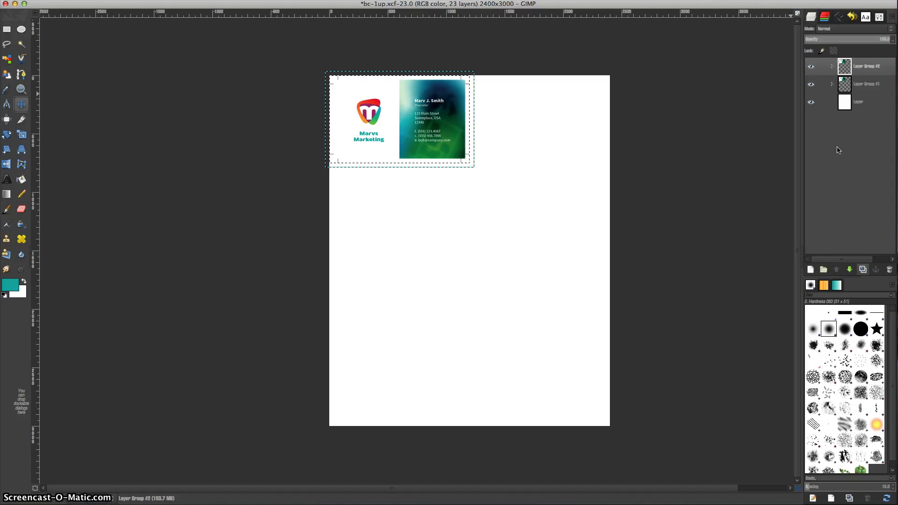
pyautogui.moveTo(463, 107)
pyautogui.mouseDown()
pyautogui.moveTo(704, 113)
pyautogui.moveTo(782, 97)
pyautogui.moveTo(851, 62)
pyautogui.moveTo(459, 121)
pyautogui.mouseUp()
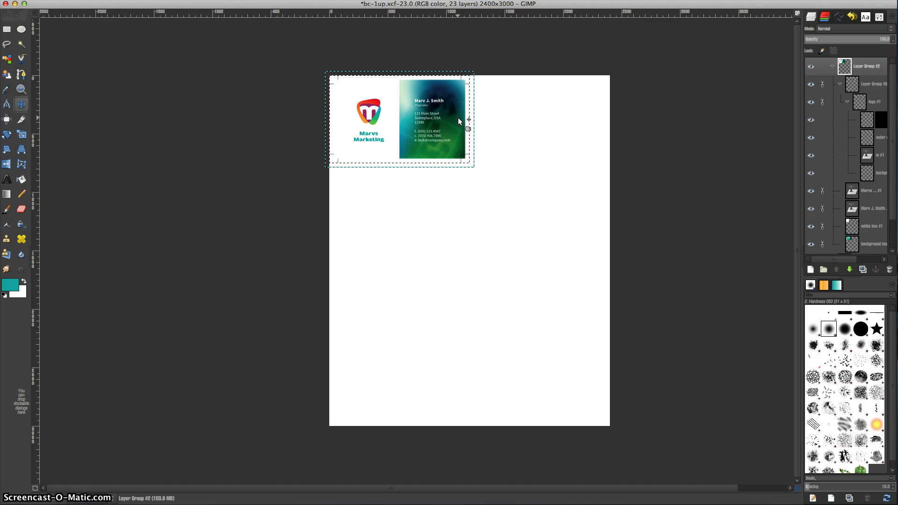
pyautogui.moveTo(362, 156); pyautogui.dragTo(375, 143)
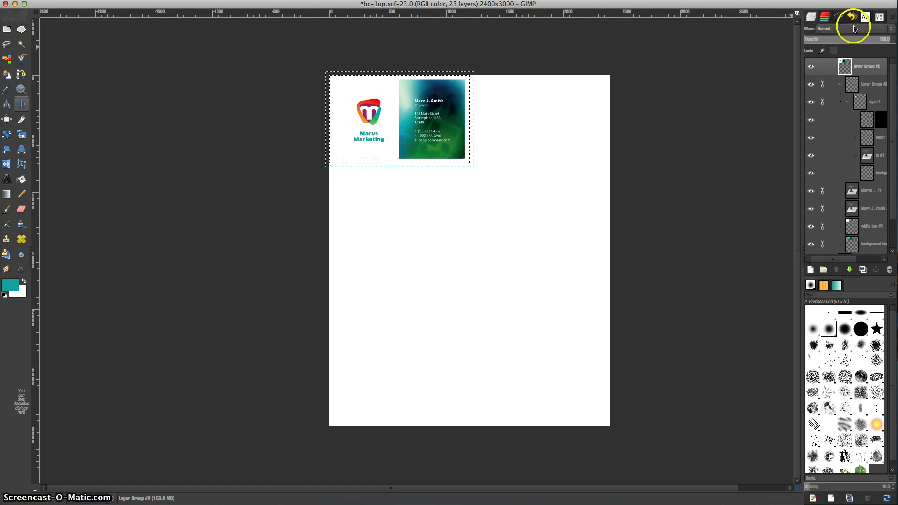
# Step: Set the Move tool to move layers and collapse the duplicated group
pyautogui.click(879, 19)
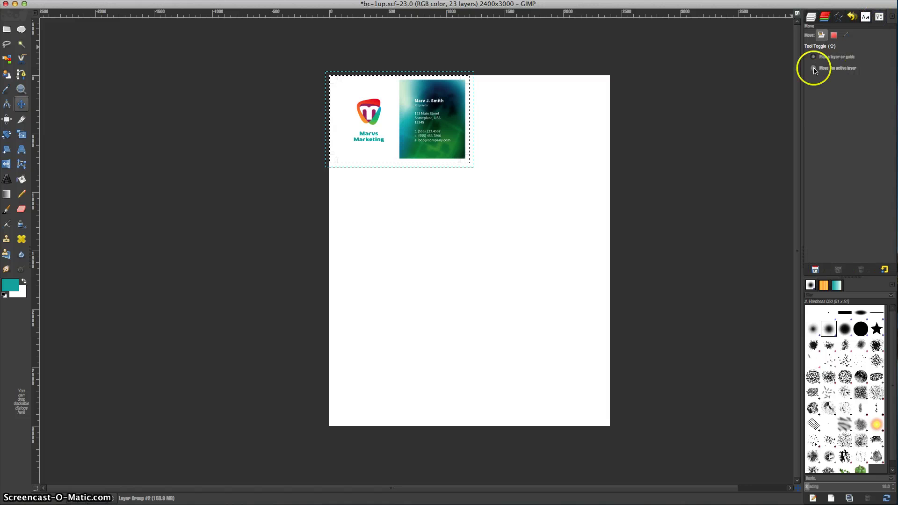
pyautogui.click(821, 38)
pyautogui.click(821, 37)
pyautogui.click(812, 17)
pyautogui.click(832, 66)
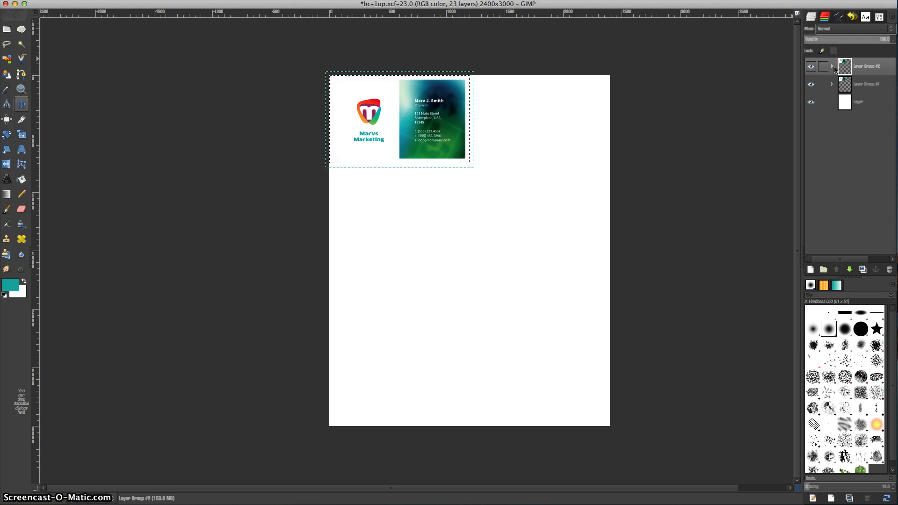
# Step: Shift the copied card to the right with three large arrow-key nudges
pyautogui.click(454, 100)
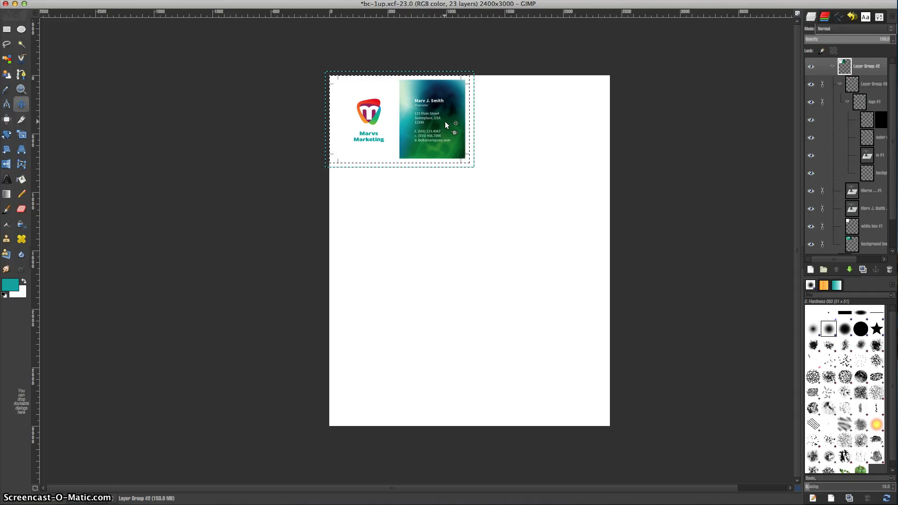
pyautogui.click(832, 67)
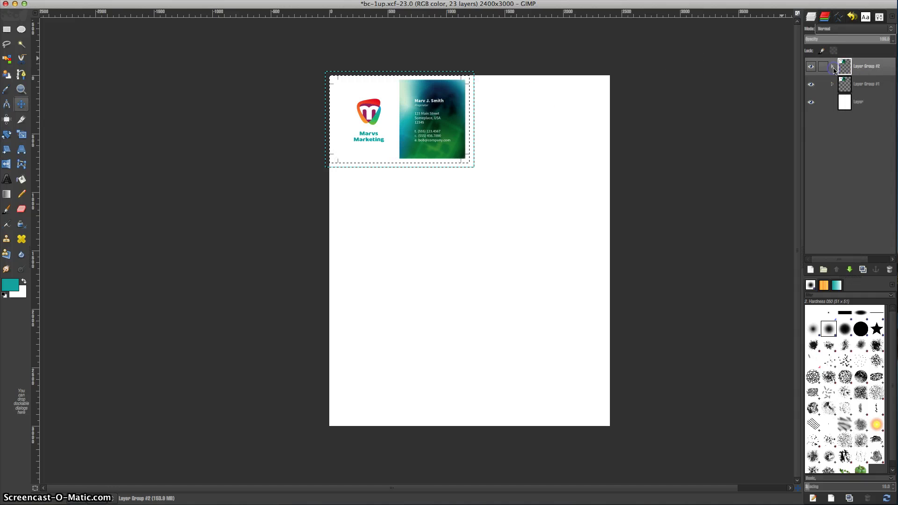
pyautogui.click(833, 67)
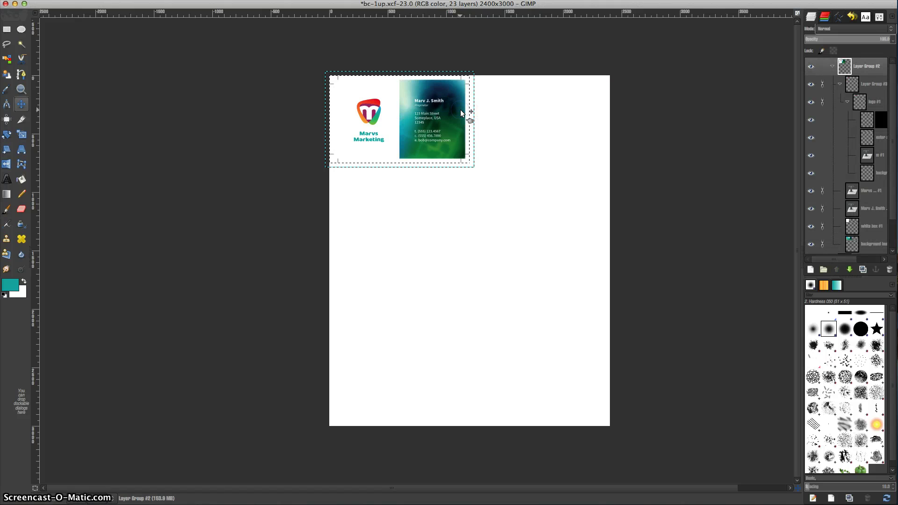
pyautogui.hotkey('shift', 'Right')
pyautogui.hotkey('shift', 'Right')
pyautogui.hotkey('shift', 'Right')
pyautogui.hotkey('shift', 'Right')
pyautogui.hotkey('shift', 'Right')
pyautogui.hotkey('shift', 'Right')
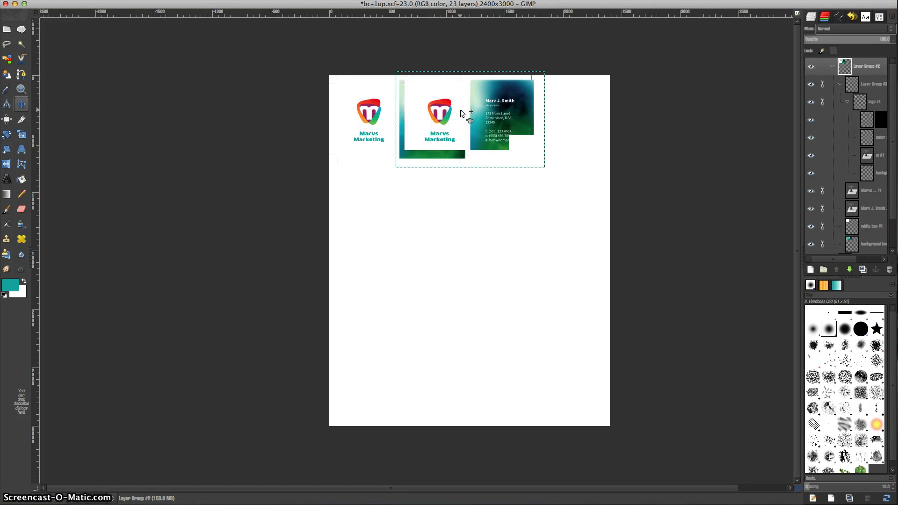
pyautogui.hotkey('shift', 'Right')
pyautogui.hotkey('shift', 'Right')
pyautogui.hotkey('shift', 'Right')
pyautogui.hotkey('shift', 'Right')
pyautogui.hotkey('shift', 'Right')
pyautogui.hotkey('shift', 'Right')
pyautogui.hotkey('shift', 'Right')
pyautogui.hotkey('shift', 'Right')
pyautogui.hotkey('shift', 'Right')
pyautogui.hotkey('shift', 'Right')
pyautogui.hotkey('shift', 'Right')
pyautogui.hotkey('shift', 'Right')
pyautogui.hotkey('shift', 'Right')
pyautogui.hotkey('shift', 'Right')
pyautogui.hotkey('shift', 'Right')
pyautogui.hotkey('shift', 'Right')
pyautogui.hotkey('shift', 'Right')
pyautogui.hotkey('shift', 'Right')
pyautogui.hotkey('shift', 'Right')
pyautogui.hotkey('shift', 'Right')
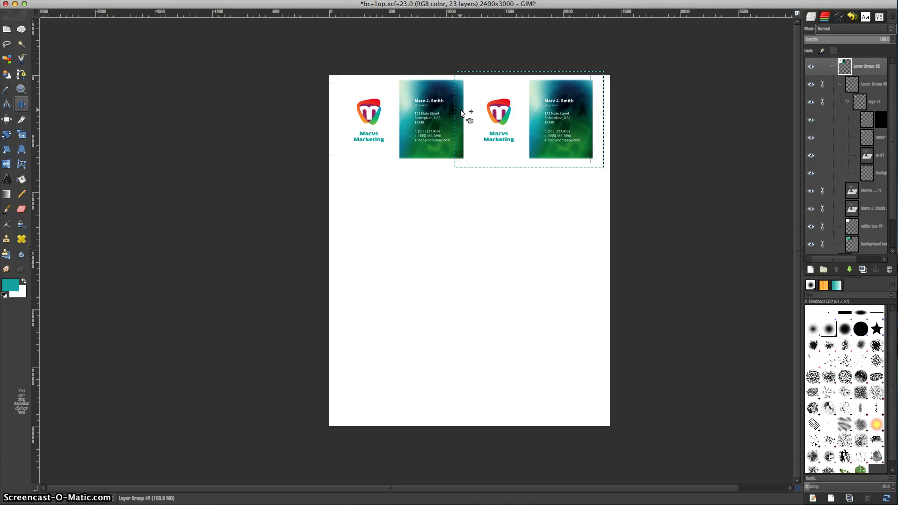
pyautogui.hotkey('shift', 'Right')
pyautogui.hotkey('shift', 'Right')
pyautogui.hotkey('shift', 'Right')
pyautogui.hotkey('shift', 'Right')
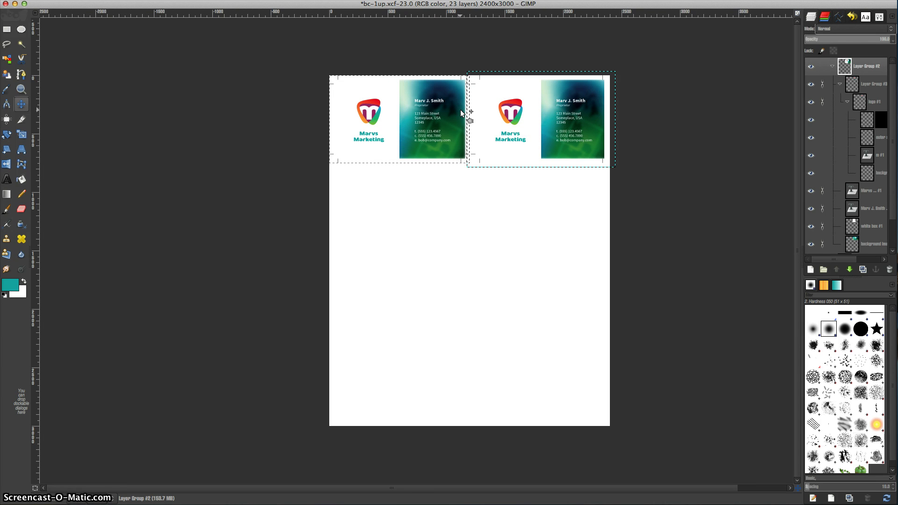
# Step: Zoom in and nudge the right card left until its crop marks meet the first card's
pyautogui.press('2')
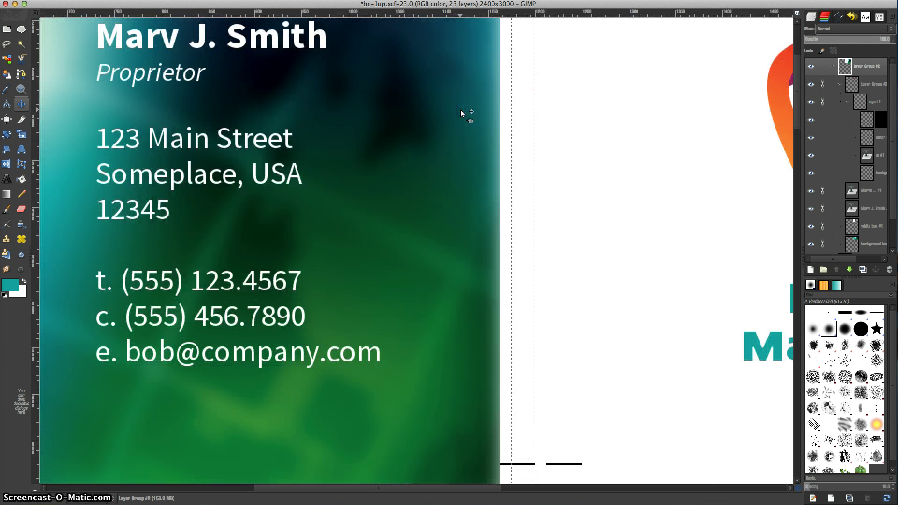
pyautogui.click(466, 128)
pyautogui.scroll(5, 466, 127)
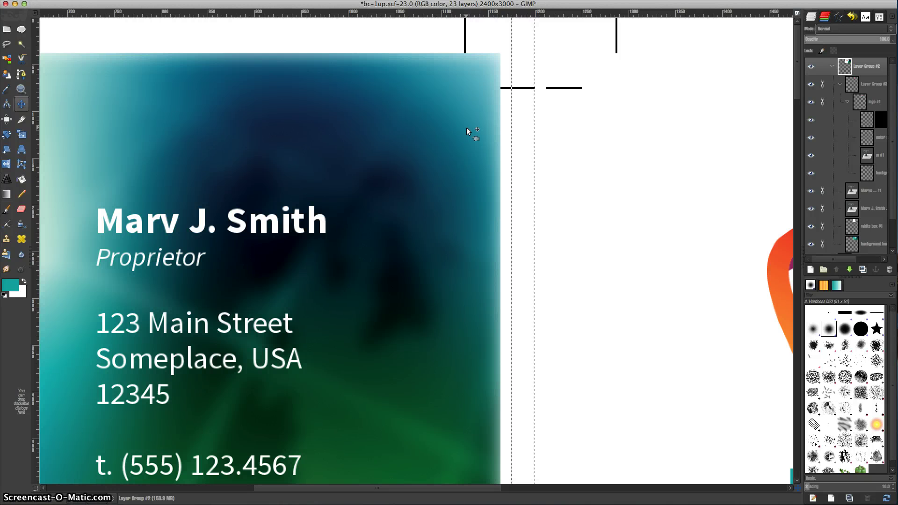
pyautogui.moveTo(710, 132); pyautogui.dragTo(683, 131)
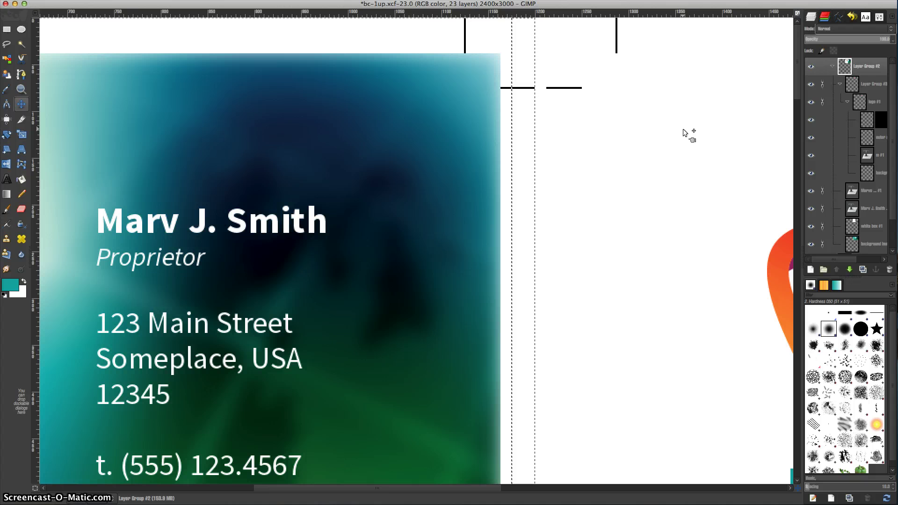
pyautogui.press('Left')
pyautogui.press('Left')
pyautogui.press('Left')
pyautogui.press('Left')
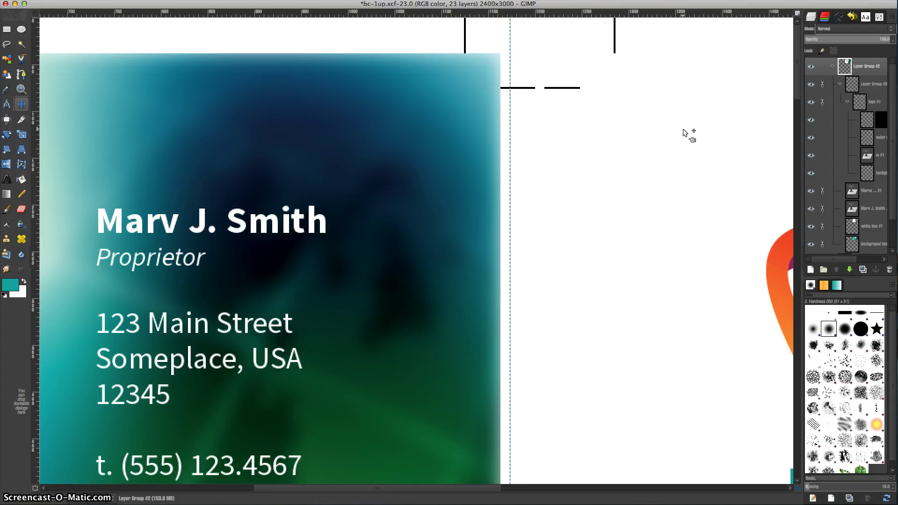
pyautogui.press('Left')
pyautogui.press('Left')
pyautogui.press('Left')
pyautogui.press('Left')
pyautogui.press('Left')
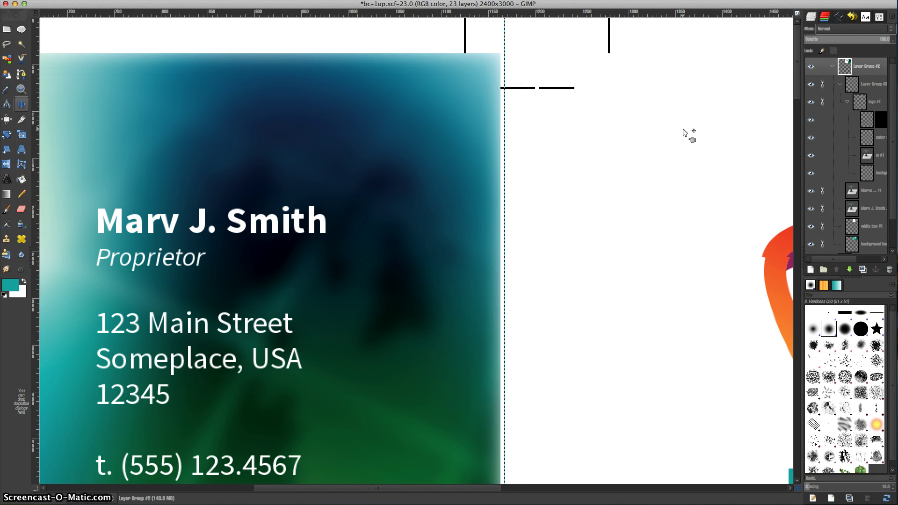
pyautogui.press('Left')
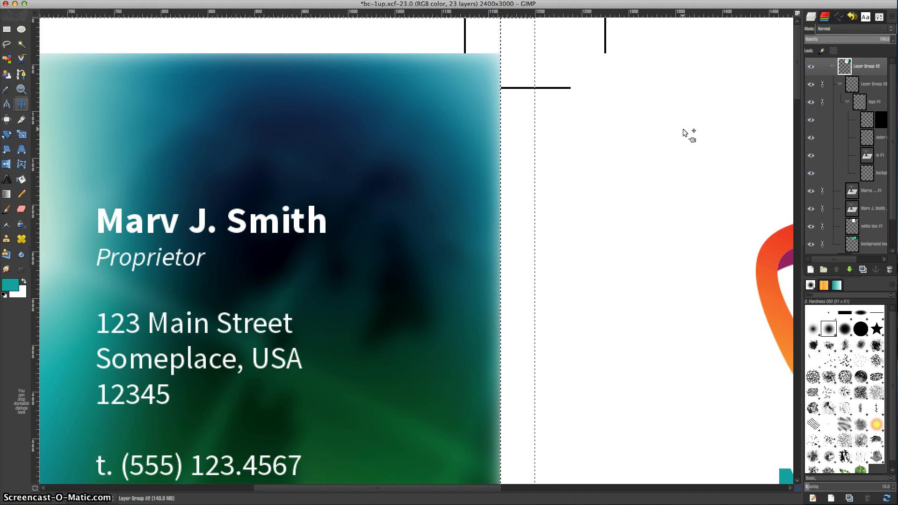
pyautogui.press('-')
pyautogui.press('-')
pyautogui.press('-')
pyautogui.press('-')
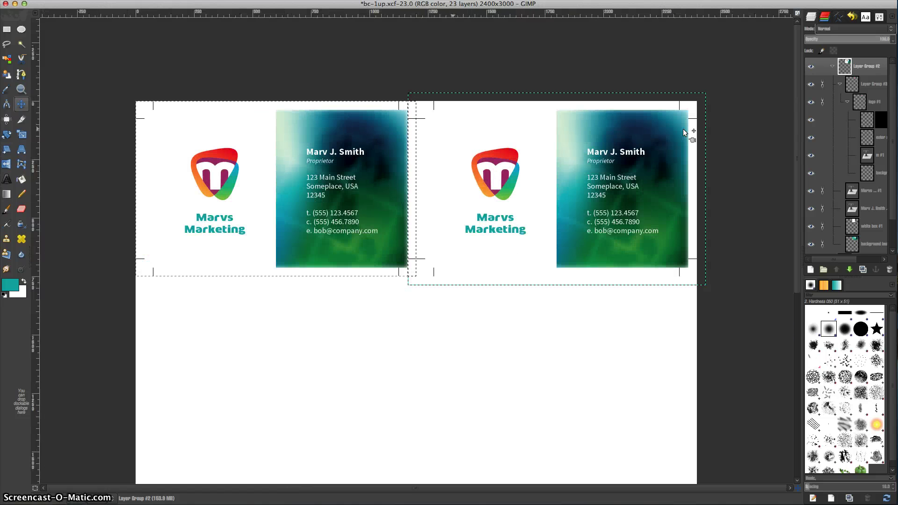
pyautogui.click(231, 57)
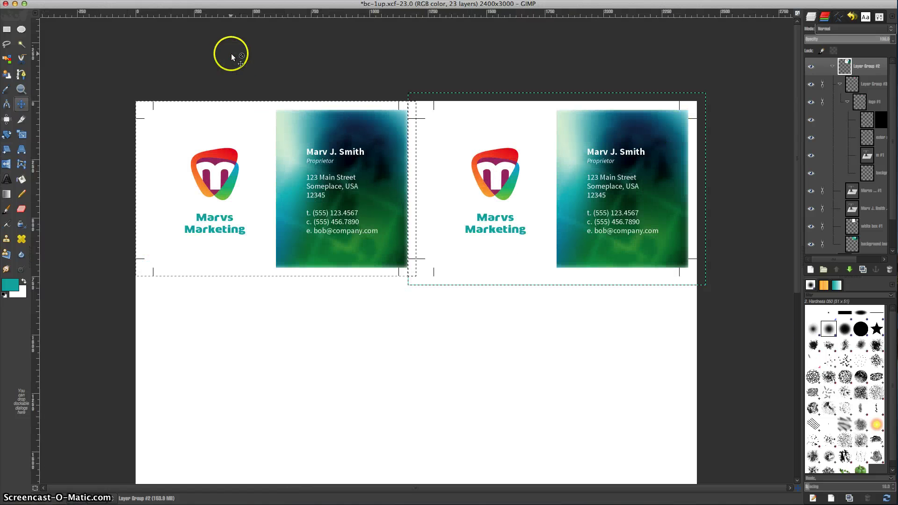
pyautogui.click(832, 65)
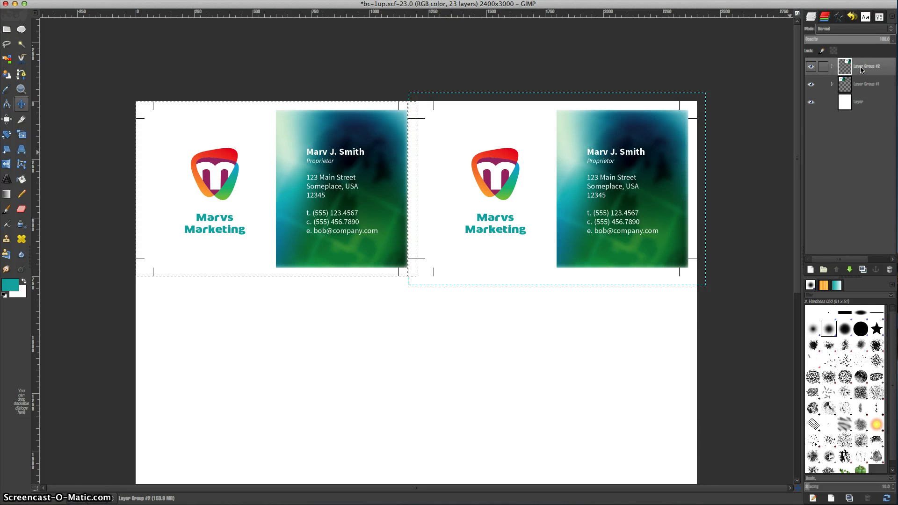
# Step: Duplicate Layer Group #2 as Layer Group #4 and shift it down below the right-hand card
pyautogui.click(863, 270)
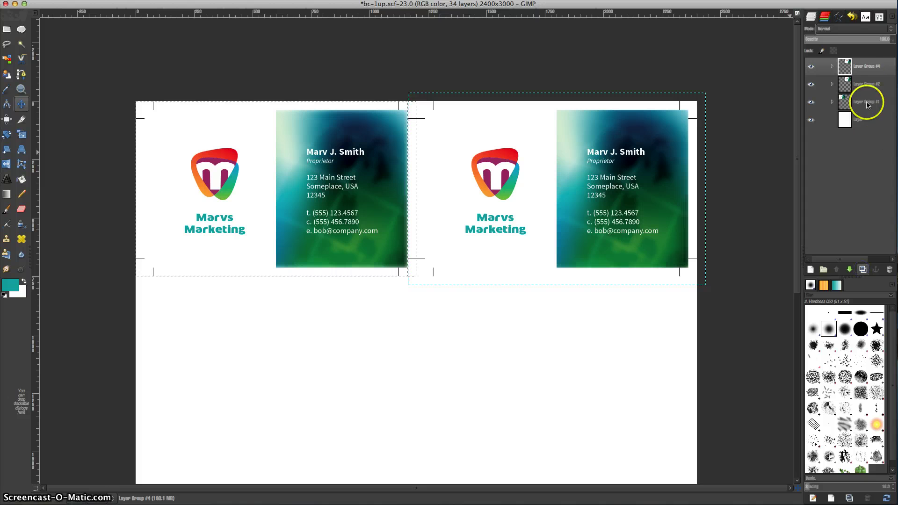
pyautogui.click(661, 117)
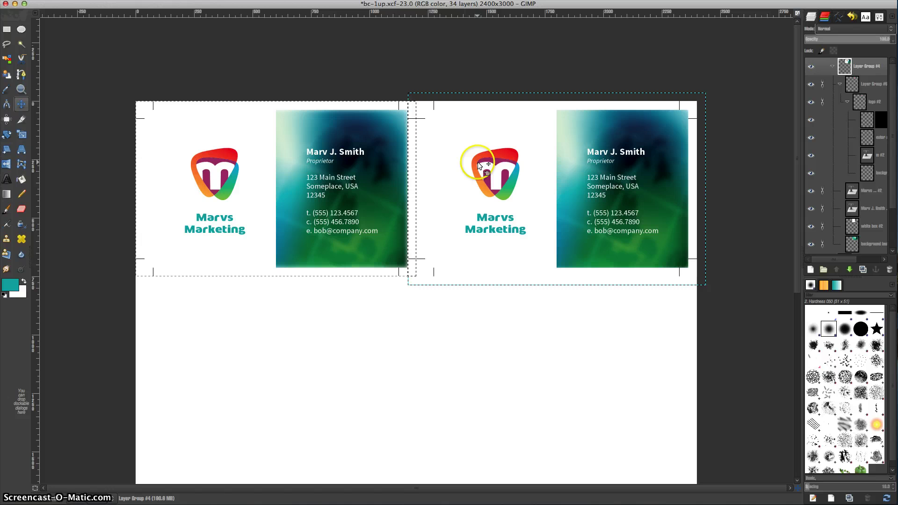
pyautogui.hotkey('shift', 'Down')
pyautogui.hotkey('shift', 'Down')
pyautogui.hotkey('shift', 'Down')
pyautogui.hotkey('shift', 'Down')
pyautogui.hotkey('shift', 'Down')
pyautogui.hotkey('shift', 'Down')
pyautogui.hotkey('shift', 'Down')
pyautogui.hotkey('shift', 'Down')
pyautogui.hotkey('shift', 'Down')
pyautogui.hotkey('shift', 'Down')
pyautogui.hotkey('shift', 'Down')
pyautogui.hotkey('shift', 'Down')
pyautogui.hotkey('shift', 'Down')
pyautogui.hotkey('shift', 'Down')
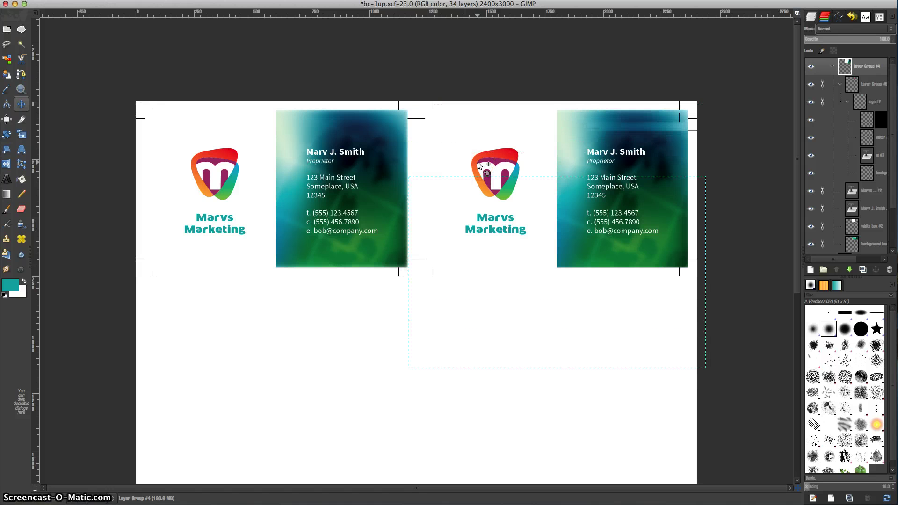
pyautogui.hotkey('shift', 'Down')
pyautogui.hotkey('shift', 'Down')
pyautogui.hotkey('shift', 'Down')
pyautogui.hotkey('shift', 'Down')
pyautogui.hotkey('shift', 'Down')
pyautogui.hotkey('shift', 'Down')
pyautogui.hotkey('shift', 'Down')
pyautogui.hotkey('shift', 'Down')
pyautogui.hotkey('shift', 'Down')
pyautogui.hotkey('shift', 'Down')
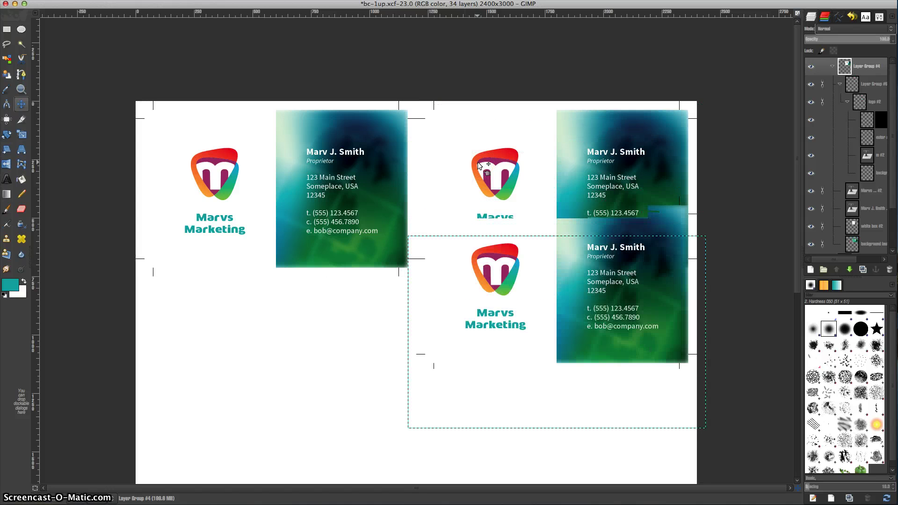
pyautogui.hotkey('shift', 'Down')
pyautogui.hotkey('shift', 'Down')
pyautogui.hotkey('shift', 'Down')
pyautogui.hotkey('shift', 'Down')
pyautogui.hotkey('shift', 'Down')
pyautogui.hotkey('shift', 'Down')
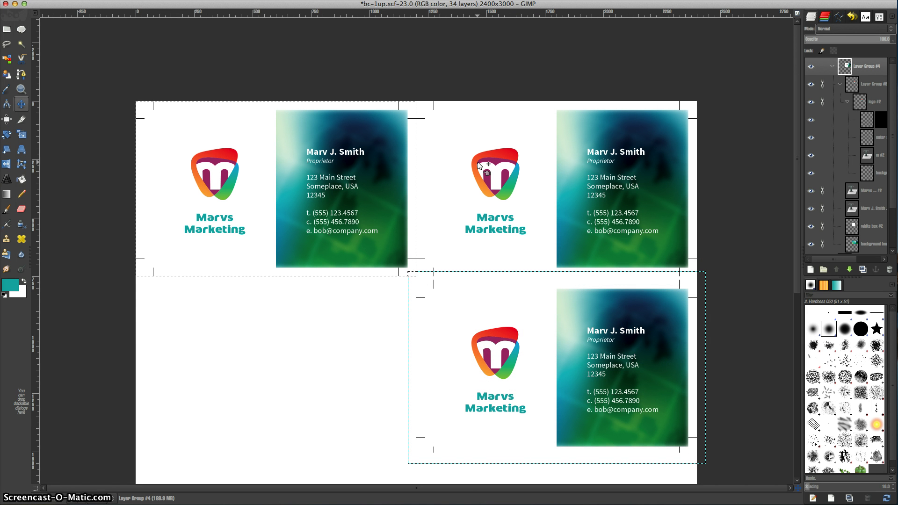
# Step: Nudge the new lower card up so it meets the right-hand card's bottom edge
pyautogui.press('+')
pyautogui.press('+')
pyautogui.press('+')
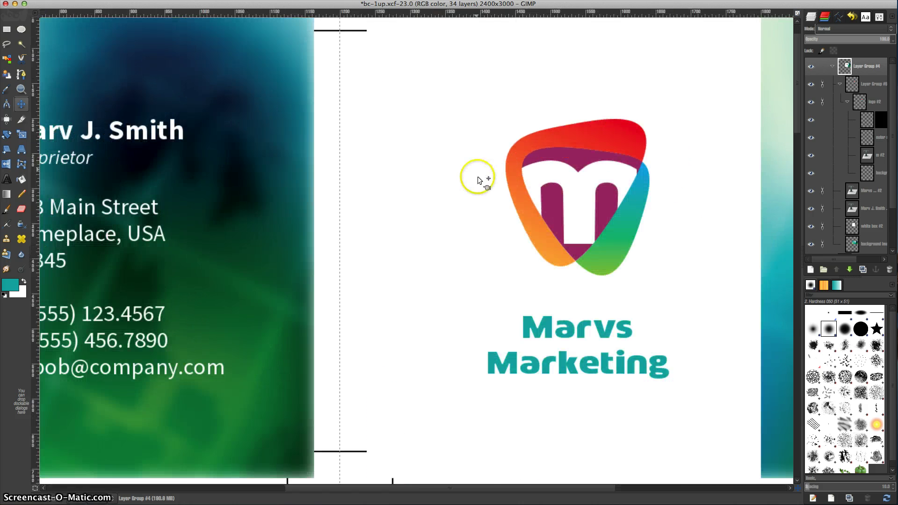
pyautogui.scroll(-10, 478, 177)
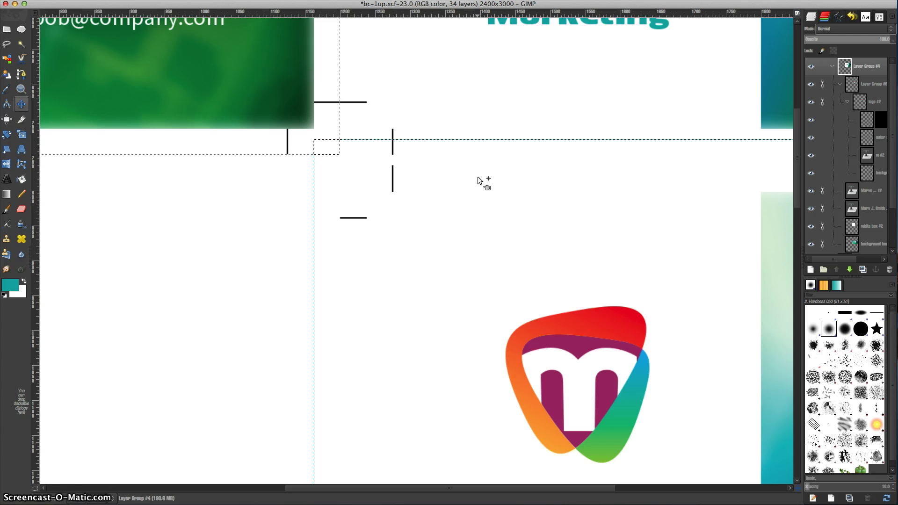
pyautogui.press('Up')
pyautogui.press('Up')
pyautogui.press('Up')
pyautogui.press('Up')
pyautogui.press('Up')
pyautogui.press('Up')
pyautogui.press('Up')
pyautogui.press('Up')
pyautogui.press('Up')
pyautogui.press('Up')
pyautogui.press('Up')
pyautogui.press('Up')
pyautogui.press('Up')
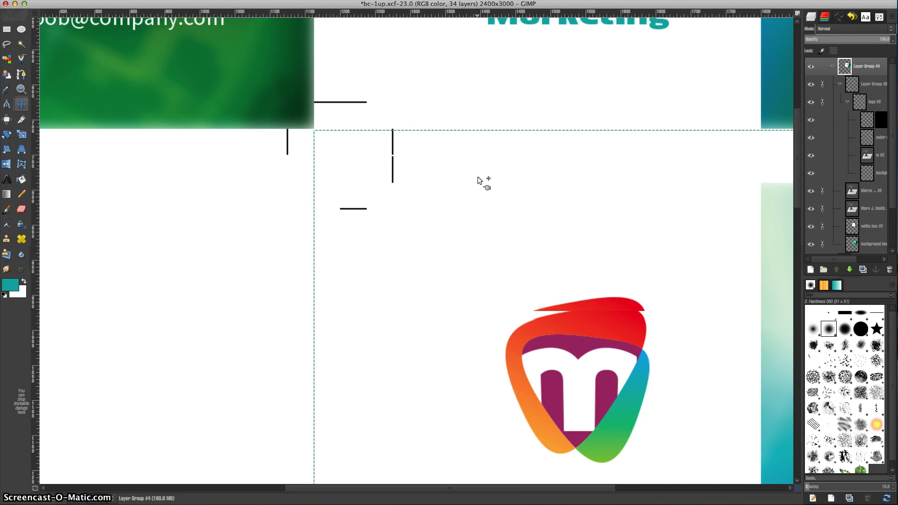
pyautogui.press('Up')
pyautogui.press('Up')
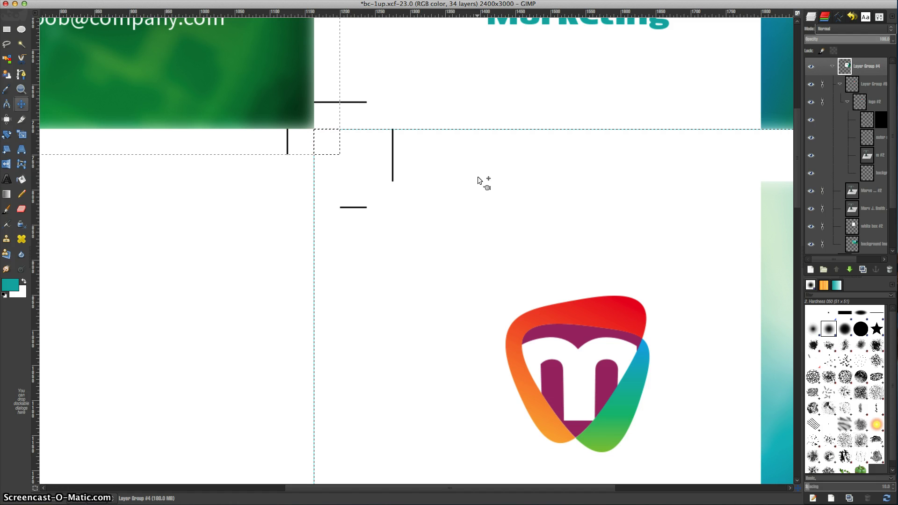
pyautogui.press('-')
pyautogui.press('-')
pyautogui.press('-')
pyautogui.press('-')
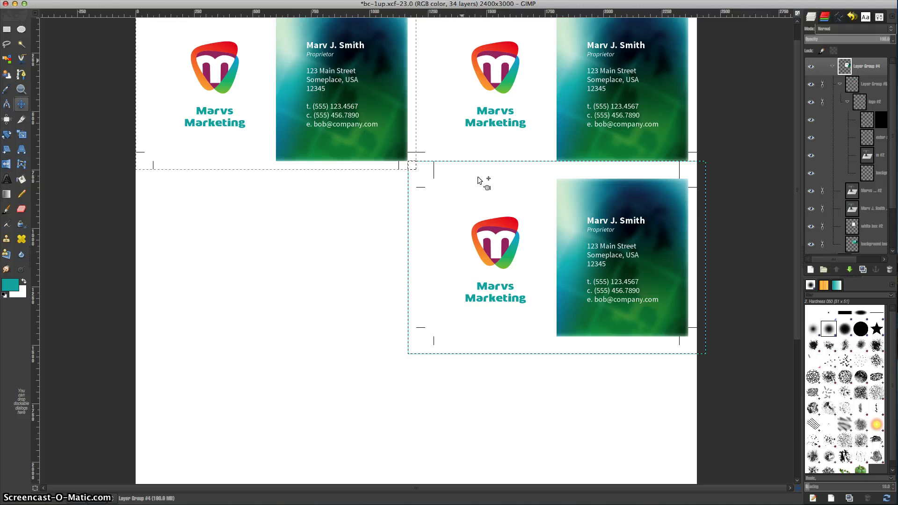
pyautogui.press('-')
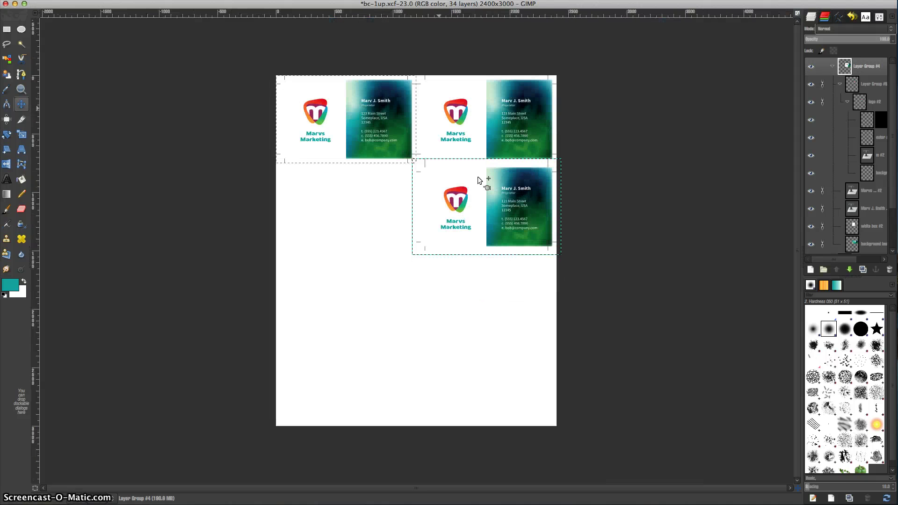
pyautogui.click(833, 69)
pyautogui.click(866, 119)
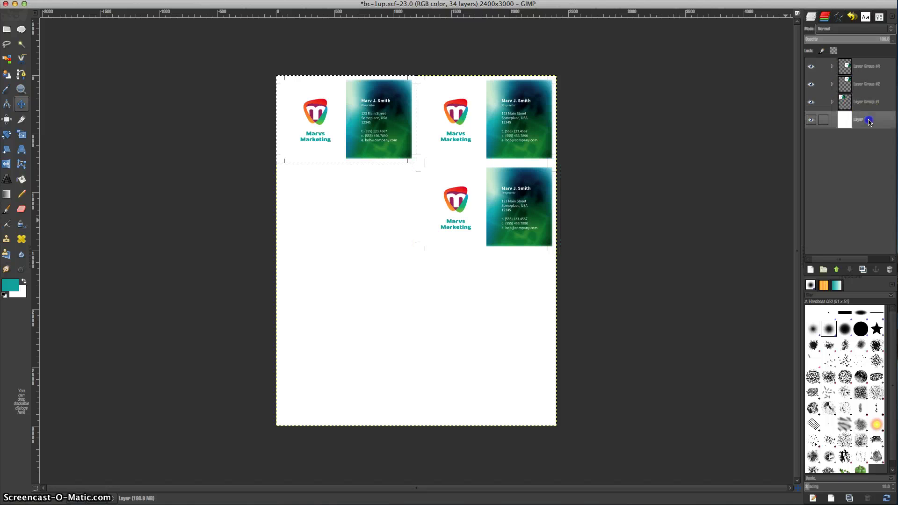
pyautogui.click(601, 206)
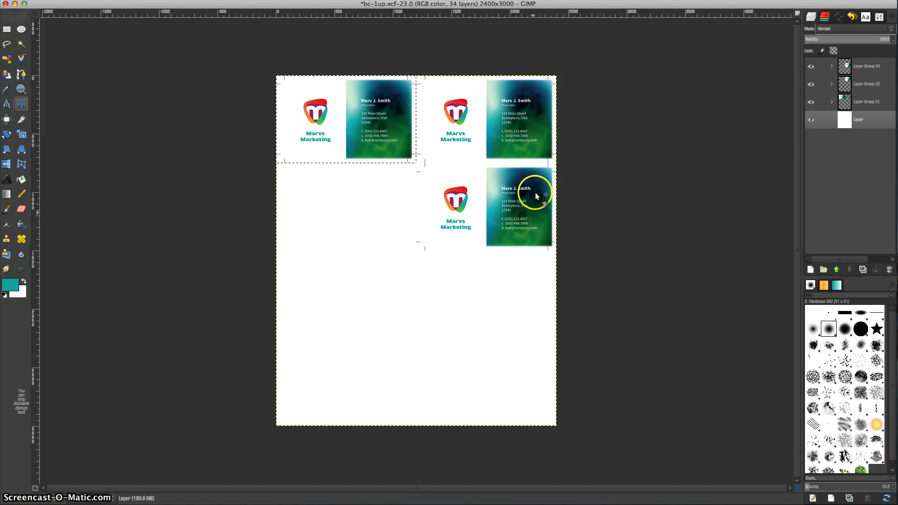
pyautogui.click(379, 126)
pyautogui.click(385, 189)
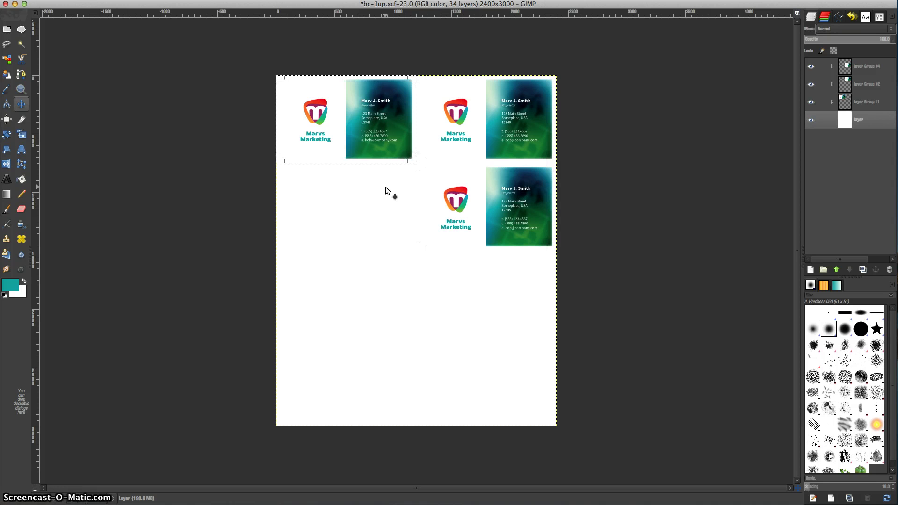
pyautogui.click(397, 194)
pyautogui.moveTo(405, 200); pyautogui.dragTo(368, 24)
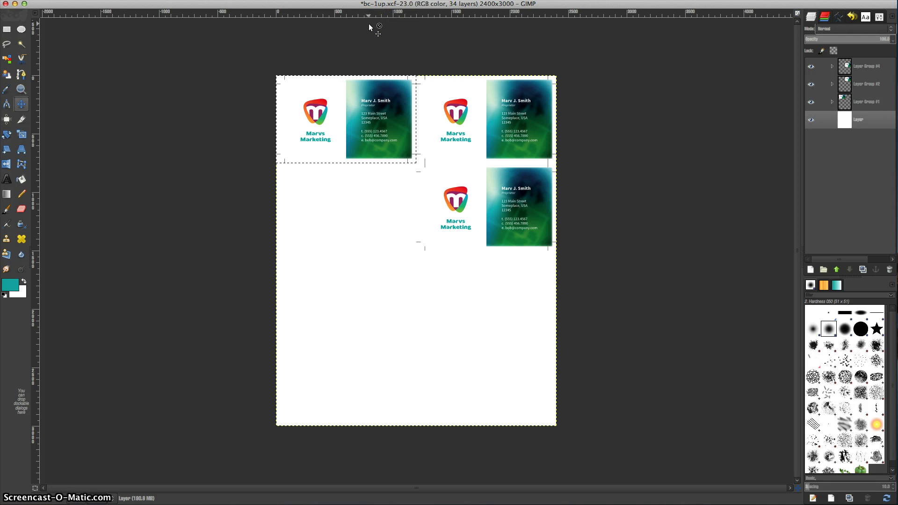